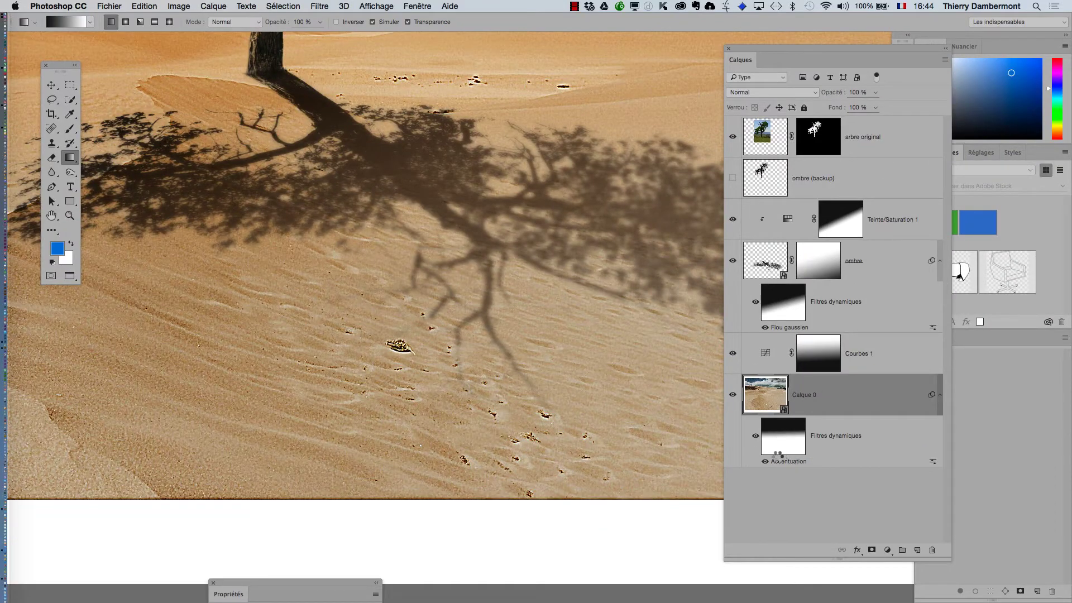
Step: Set the Accentuation smart filter's radius on Calque 0 to 29,8 pixels
{"action": "double_click", "coordinate": [782, 460]}
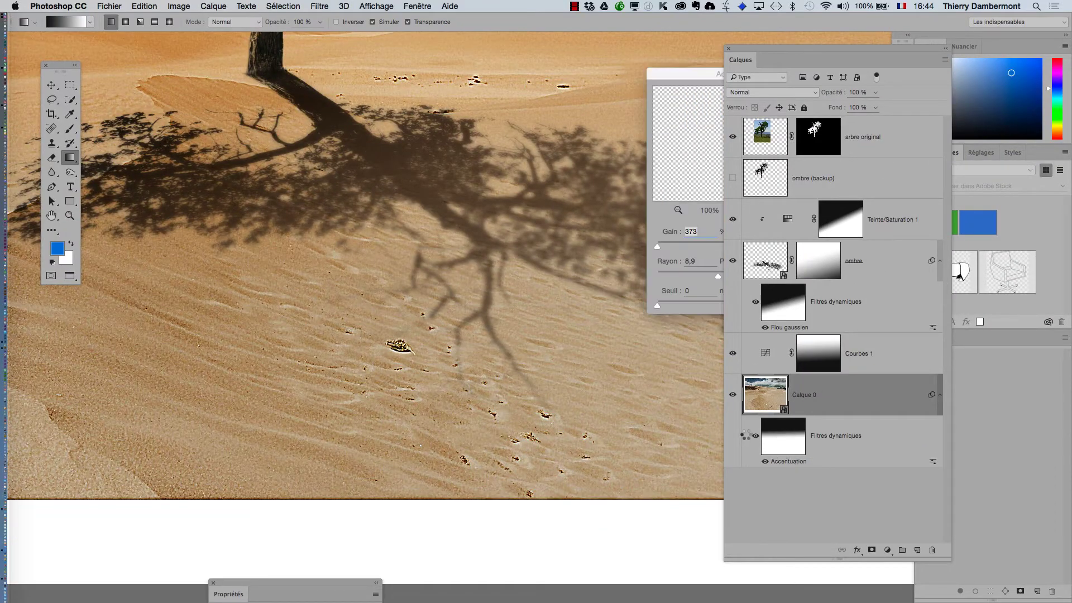
{"action": "left_click_drag", "start_coordinate": [727, 276], "coordinate": [734, 275]}
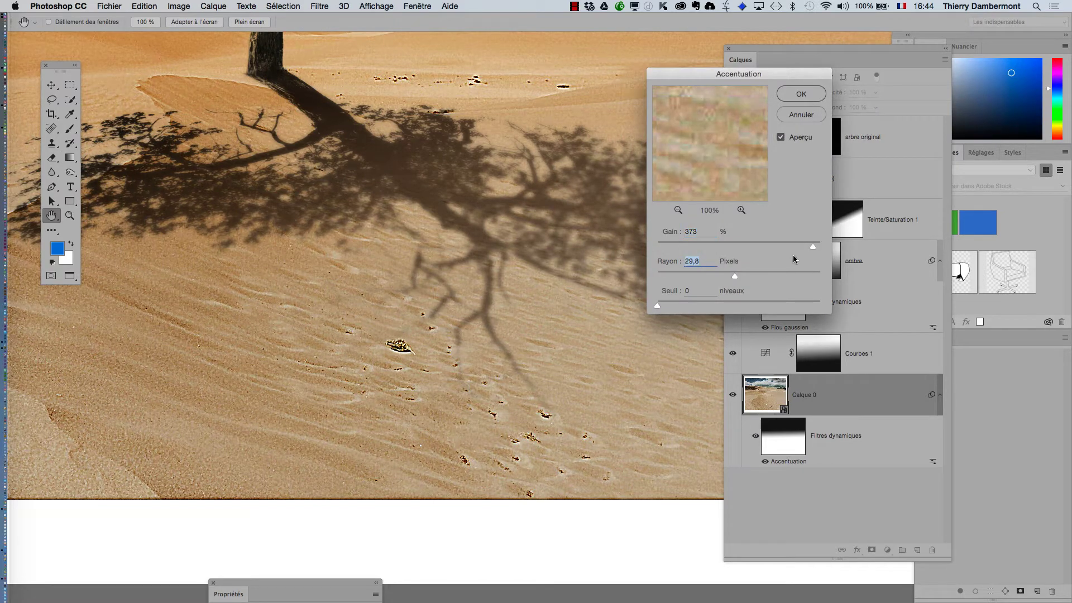
{"action": "left_click", "coordinate": [801, 94]}
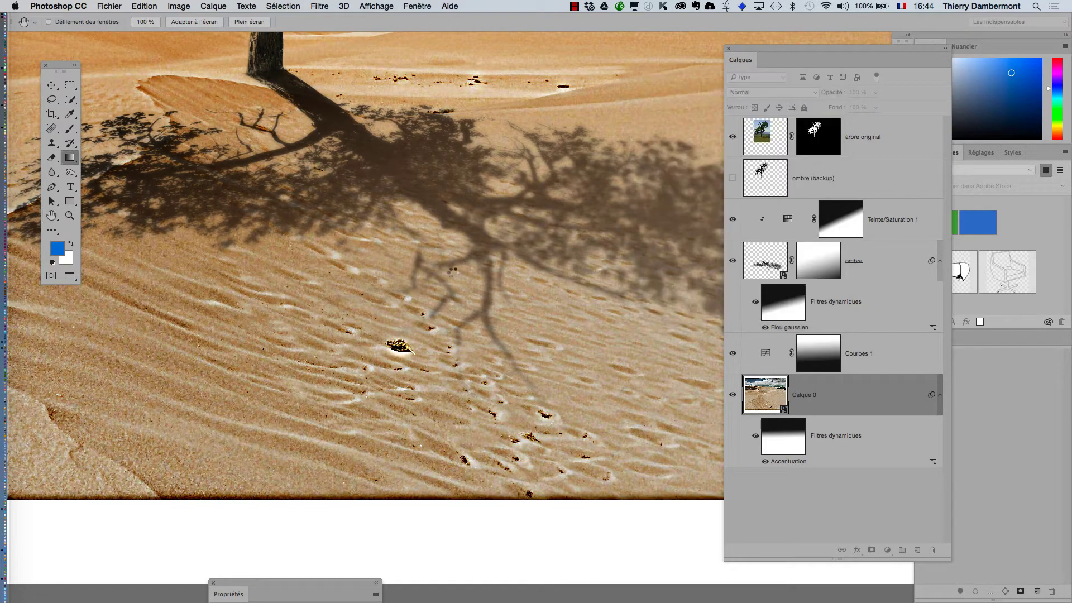
{"action": "left_click", "coordinate": [443, 309], "text": "alt"}
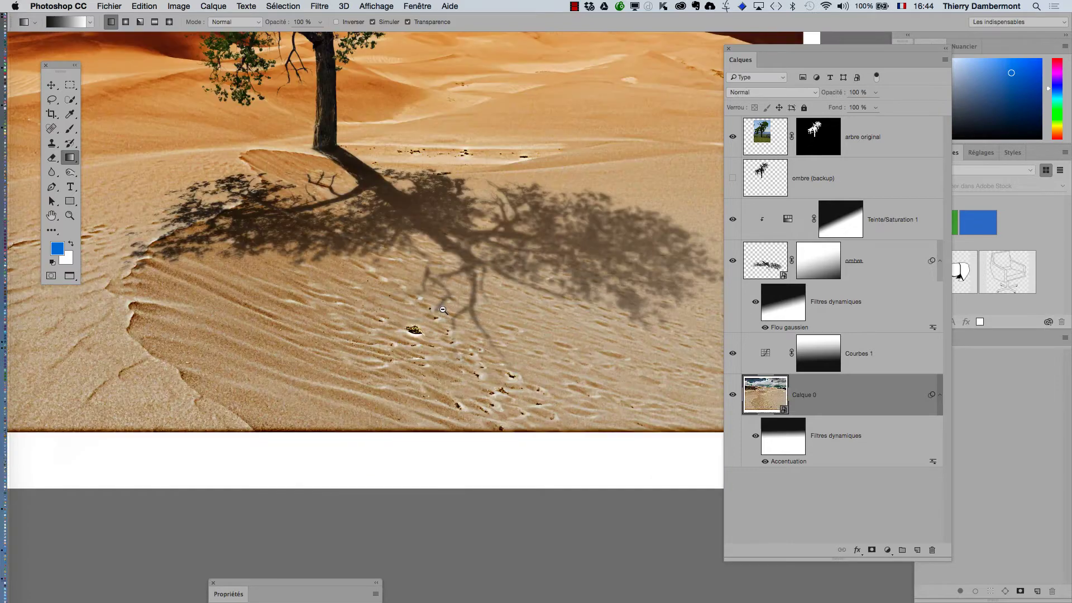
{"action": "left_click", "coordinate": [444, 309], "text": "alt"}
{"action": "left_click", "coordinate": [472, 317], "text": "alt"}
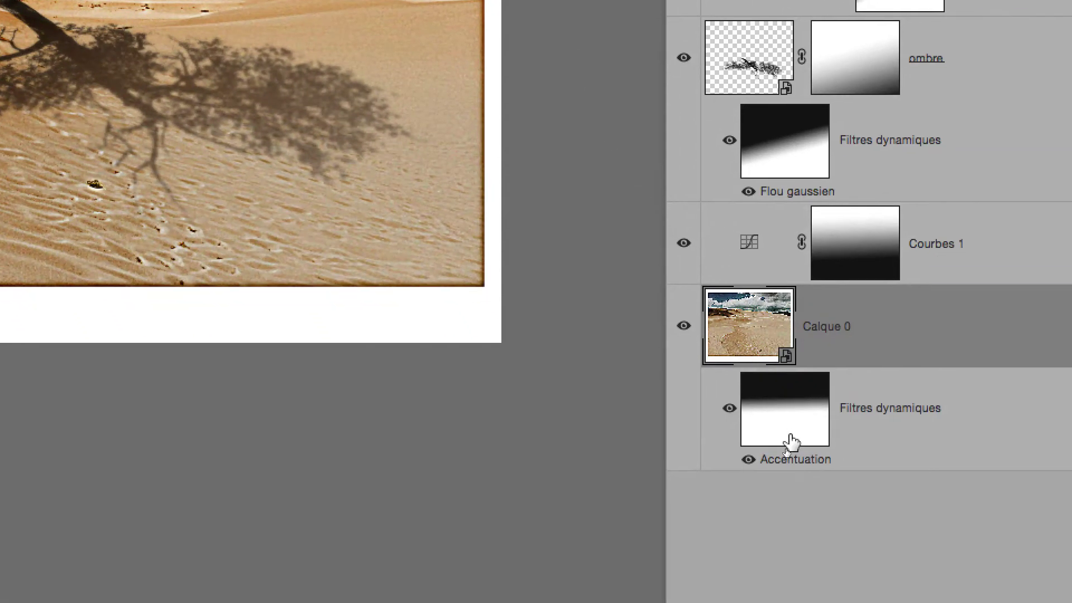
Step: Apply a Gaussian Blur of 64,8 pixels to the smart filter mask of Calque 0
{"action": "left_click", "coordinate": [790, 437]}
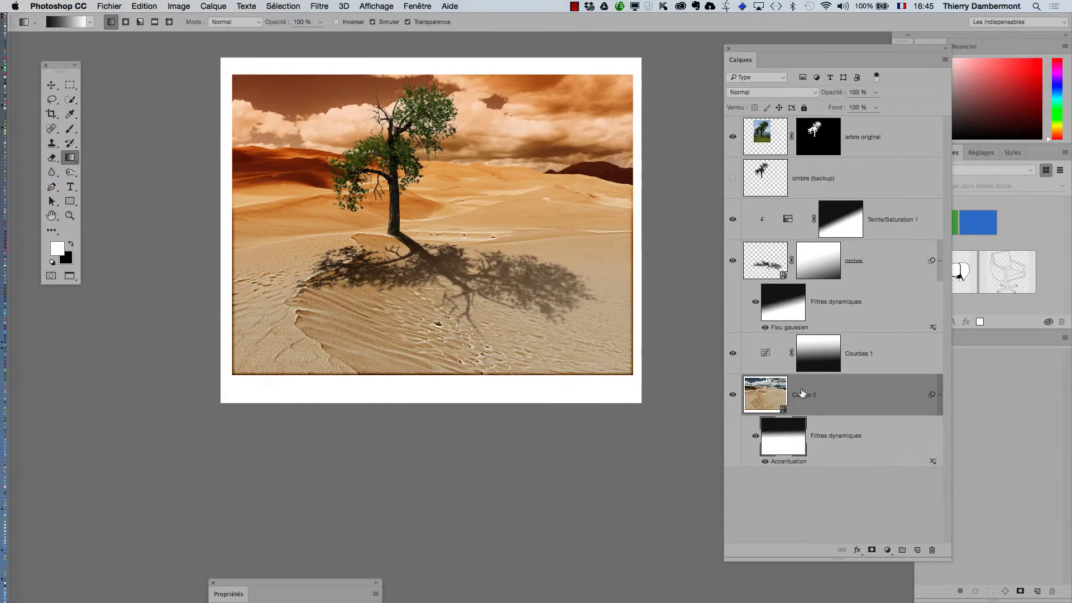
{"action": "left_click", "coordinate": [319, 5]}
{"action": "mouse_move", "coordinate": [343, 170]}
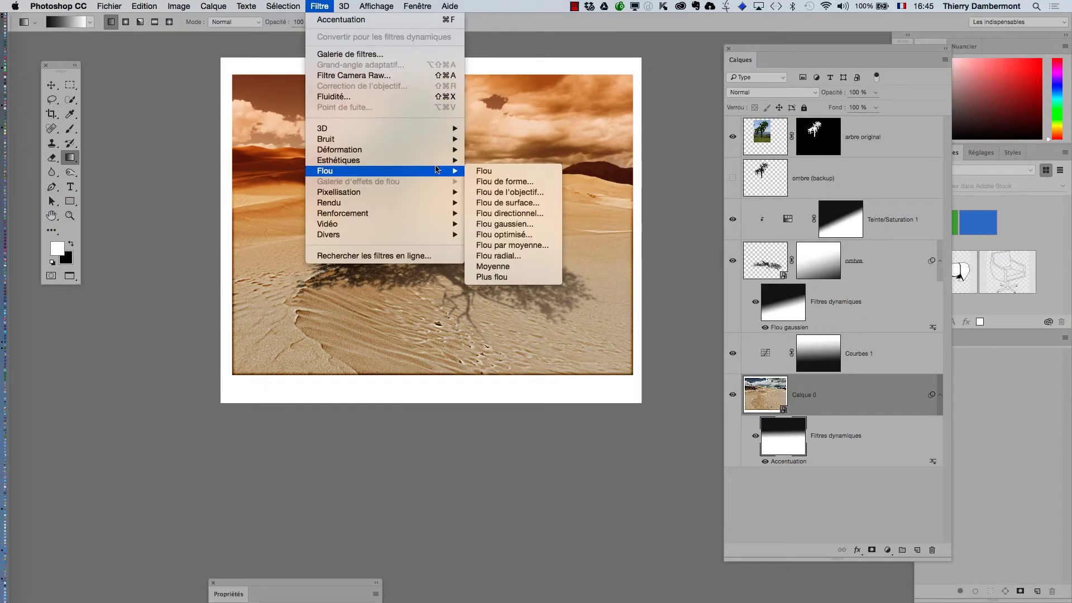
{"action": "left_click", "coordinate": [505, 224]}
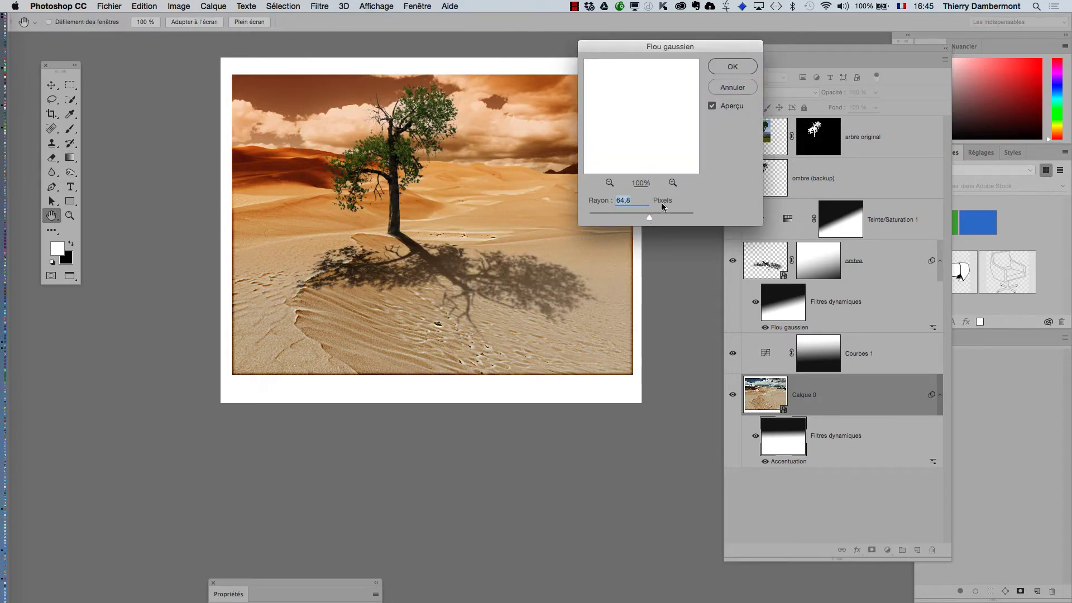
{"action": "left_click", "coordinate": [732, 67]}
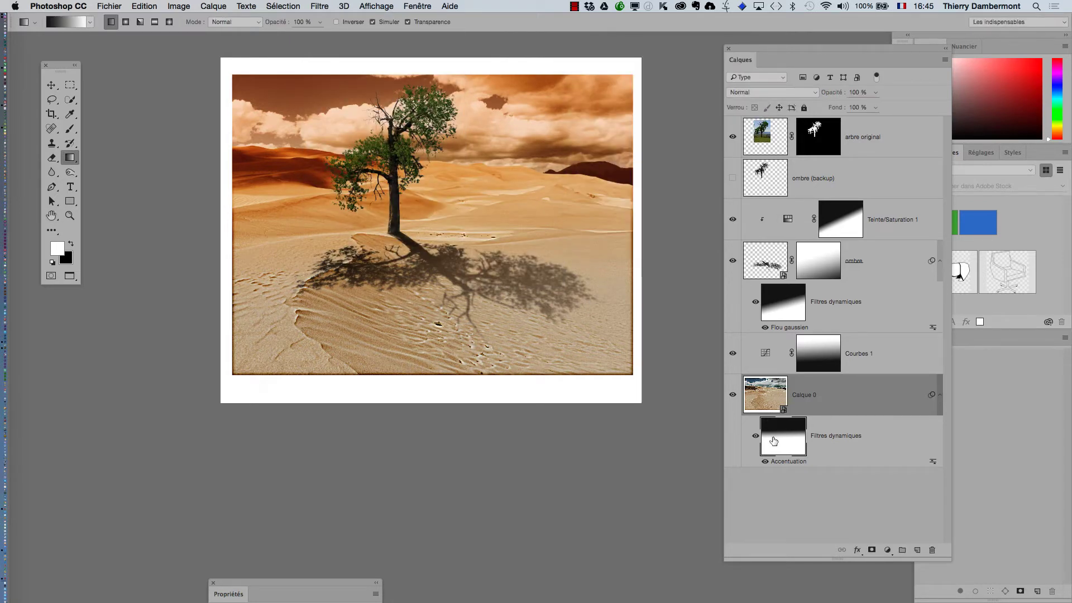
Step: Add a Gaussian Blur smart filter with a 64,8-pixel radius to Calque 0 itself
{"action": "left_click", "coordinate": [826, 397]}
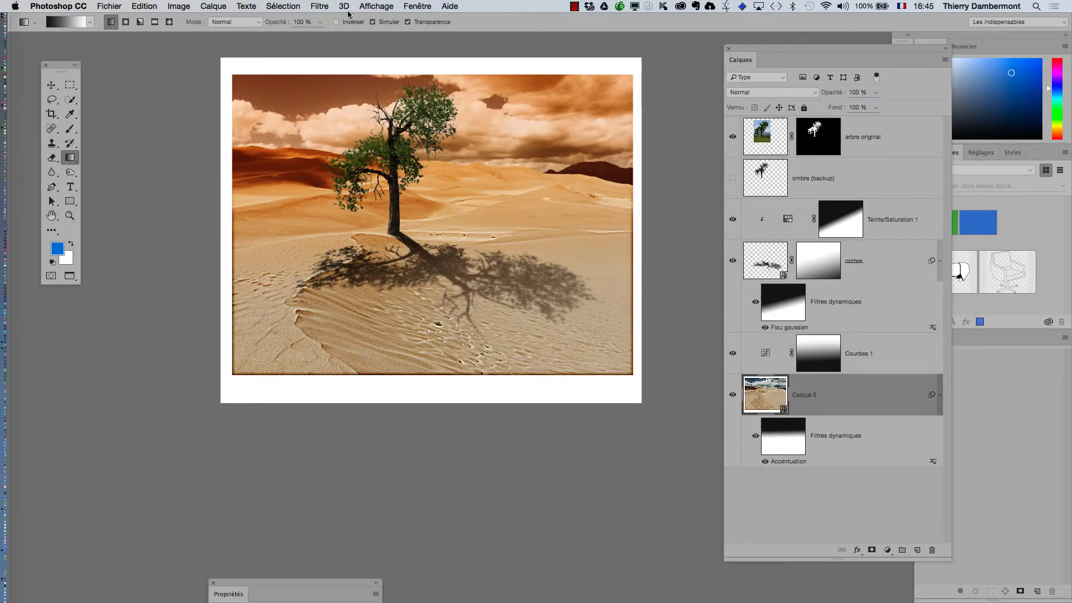
{"action": "left_click", "coordinate": [319, 6]}
{"action": "mouse_move", "coordinate": [372, 172]}
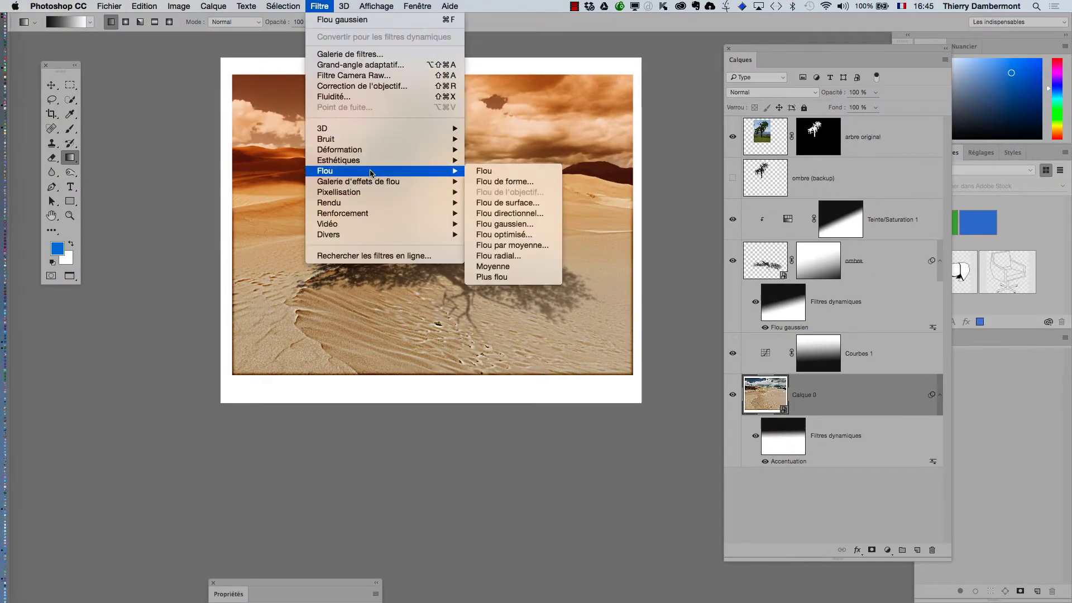
{"action": "left_click", "coordinate": [504, 224]}
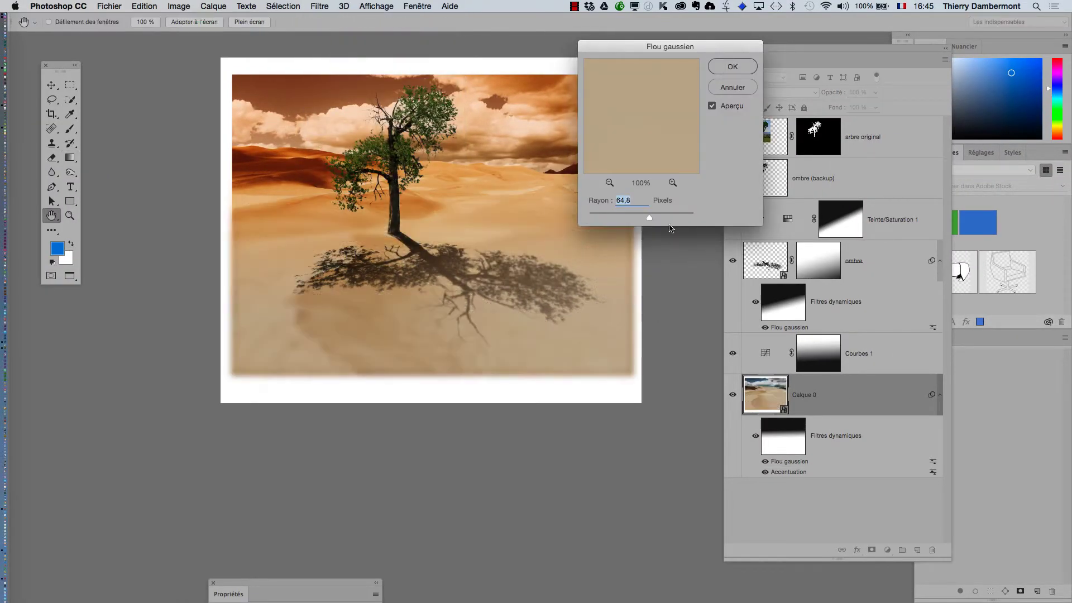
{"action": "left_click", "coordinate": [733, 67]}
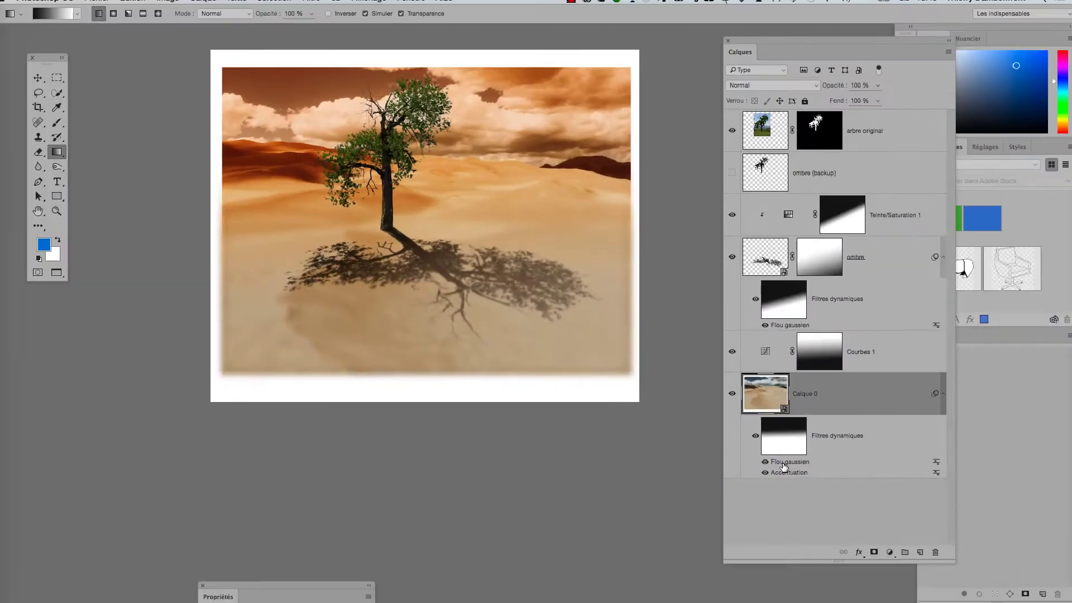
Step: Remove the Gaussian Blur smart filter from Calque 0, keeping the Accentuation filter
{"action": "left_click", "coordinate": [394, 304]}
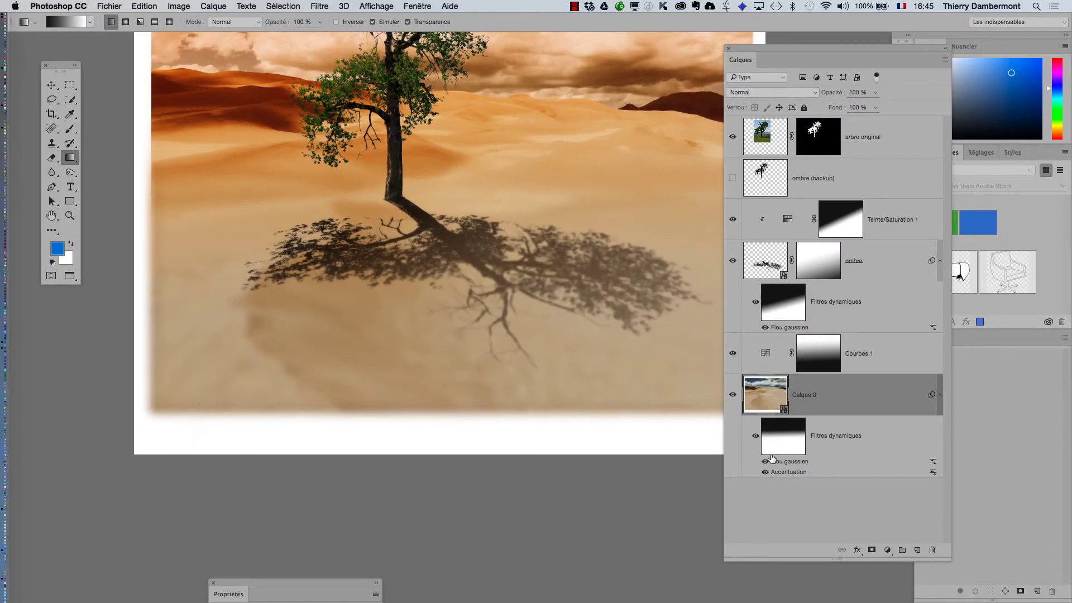
{"action": "left_click", "coordinate": [588, 352]}
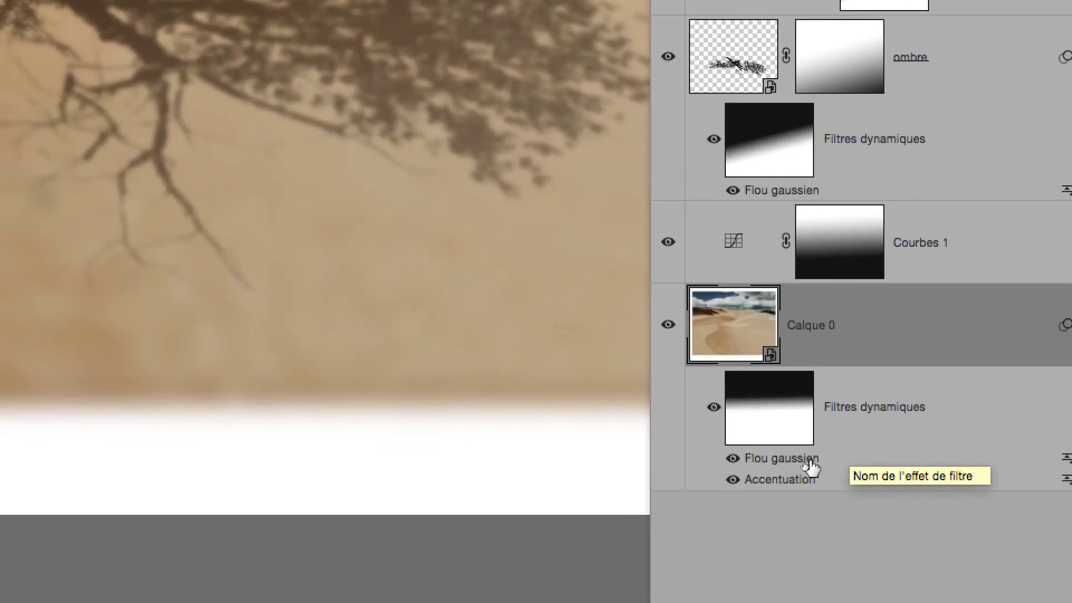
{"action": "left_click_drag", "start_coordinate": [824, 461], "coordinate": [901, 520]}
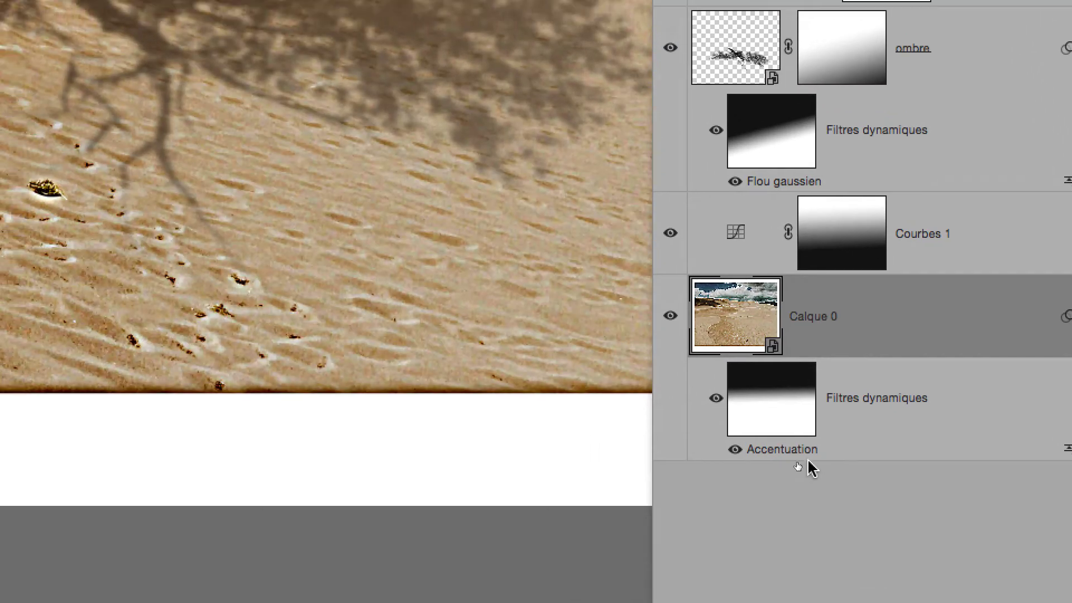
Step: Convert Calque 0, including its Accentuation filter and mask, into a new smart object
{"action": "left_click", "coordinate": [767, 420]}
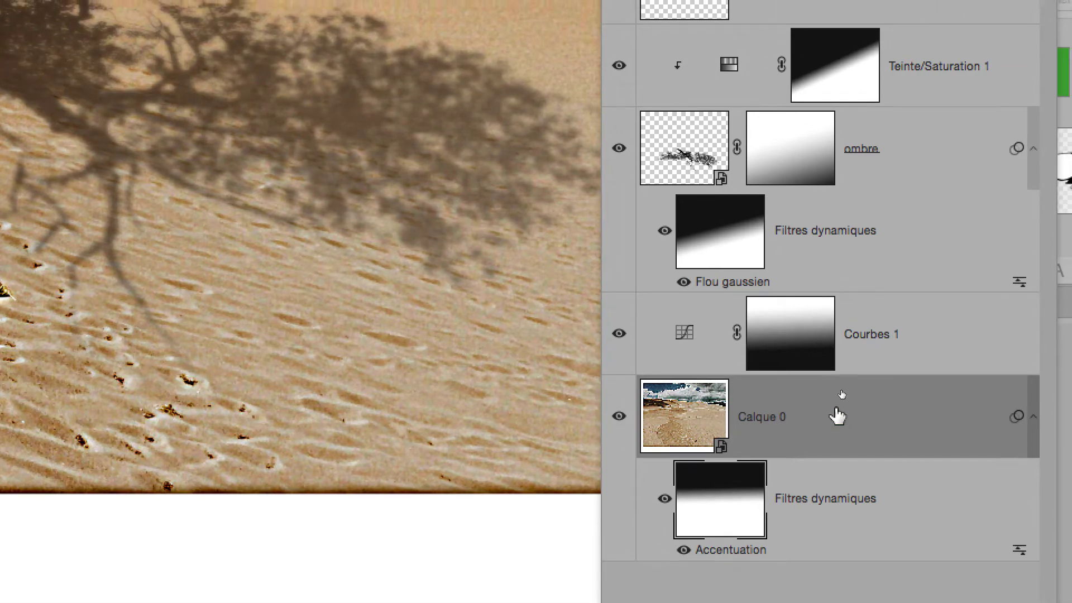
{"action": "right_click", "coordinate": [838, 416]}
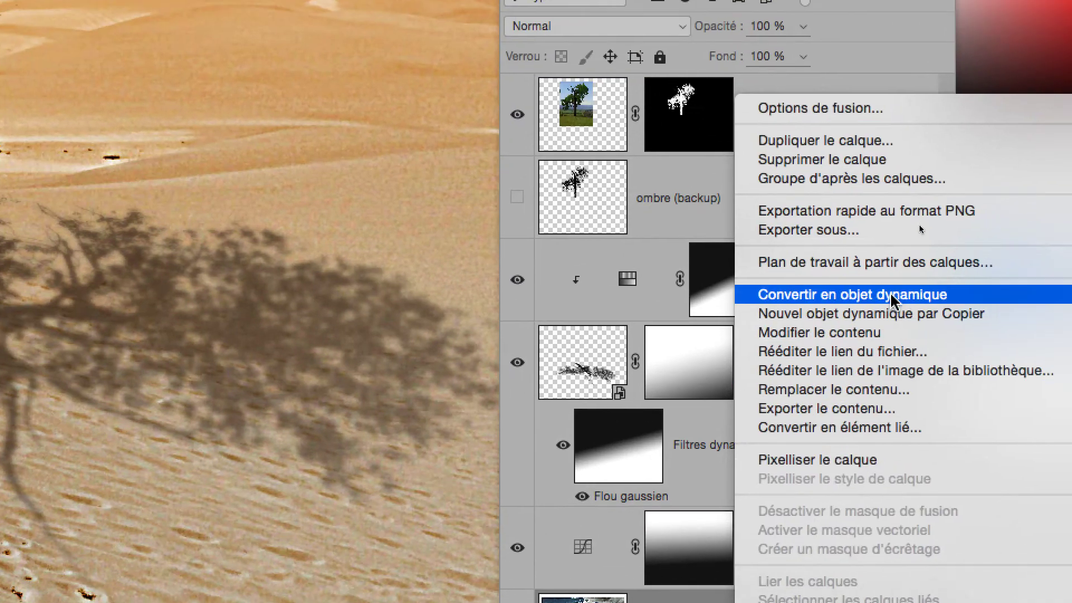
{"action": "left_click", "coordinate": [993, 82]}
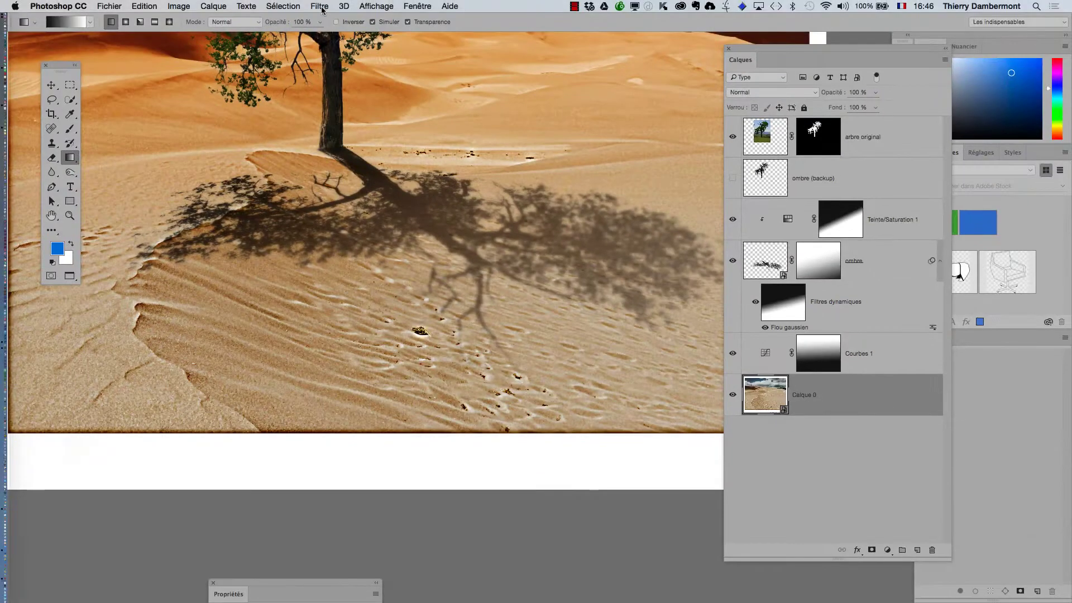
Step: Check the document's pixel dimensions in the image size settings and leave them without changes
{"action": "left_click", "coordinate": [178, 7]}
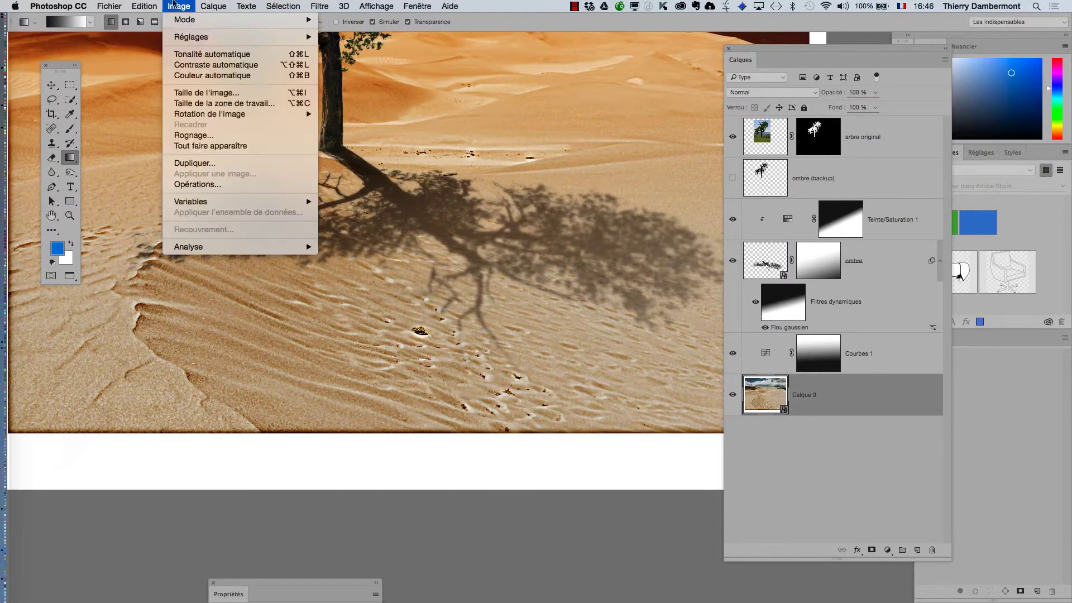
{"action": "left_click", "coordinate": [197, 92]}
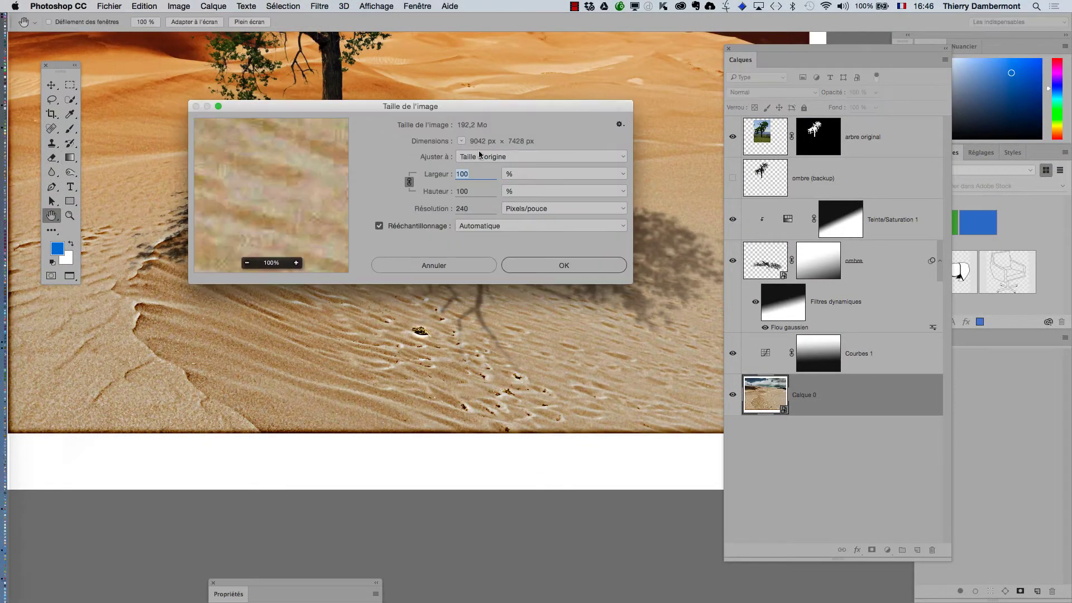
{"action": "key", "text": "alt"}
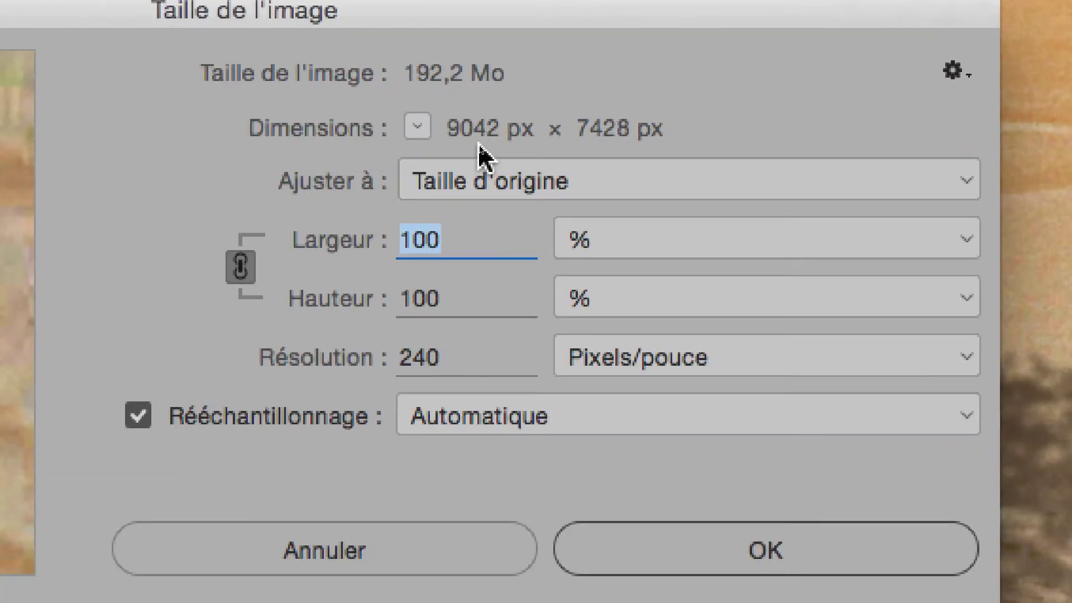
{"action": "key", "text": "alt"}
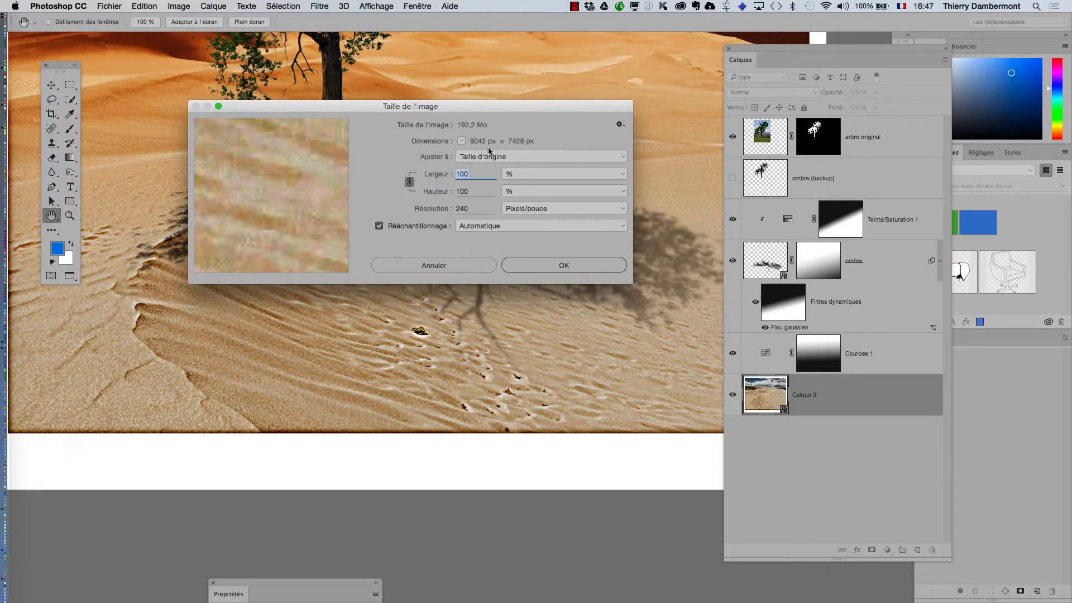
{"action": "key", "text": "alt"}
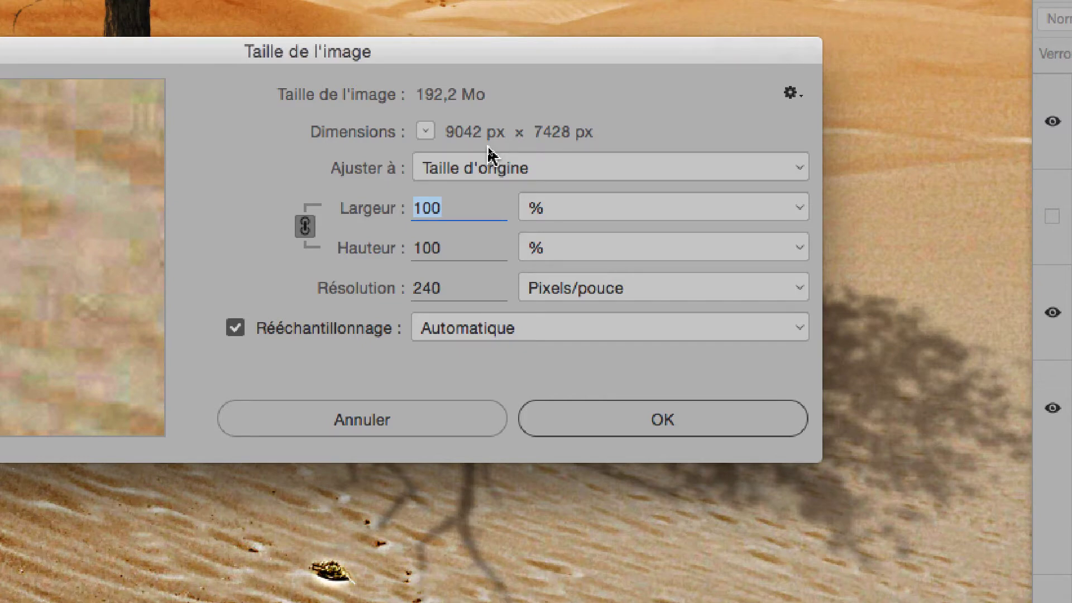
{"action": "key", "text": "alt"}
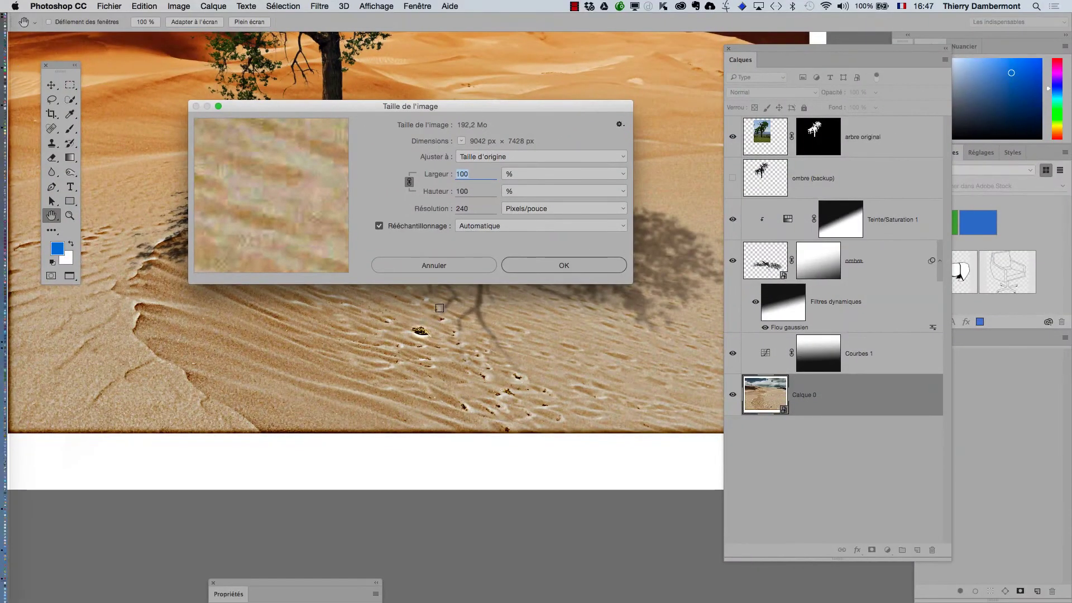
{"action": "key", "text": "Escape"}
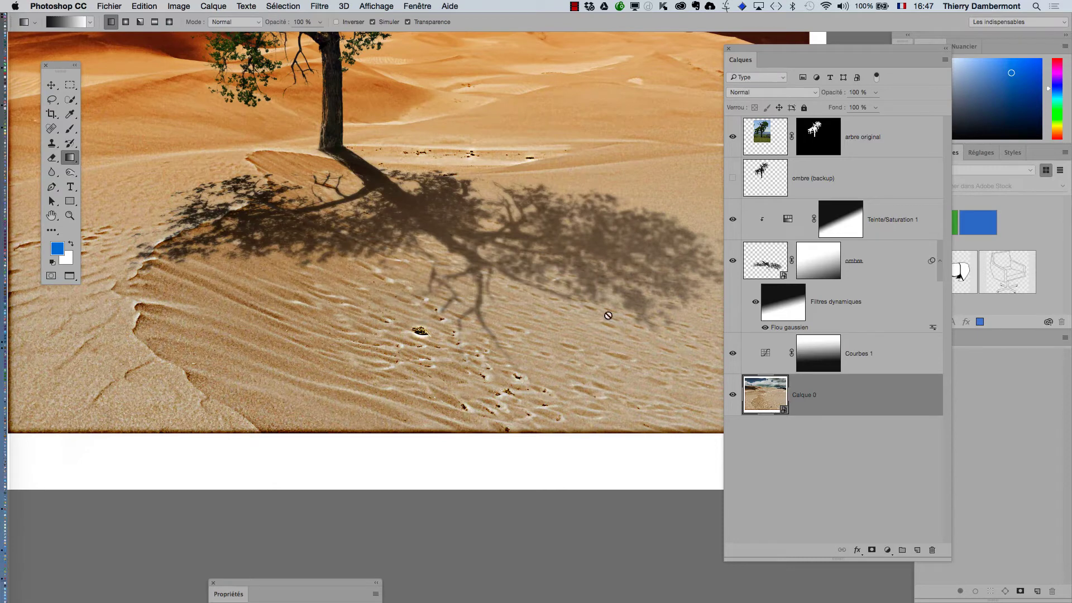
Step: Apply a Gaussian Blur smart filter with a 64,8-pixel radius to the converted Calque 0
{"action": "left_click_drag", "start_coordinate": [565, 297], "coordinate": [510, 359]}
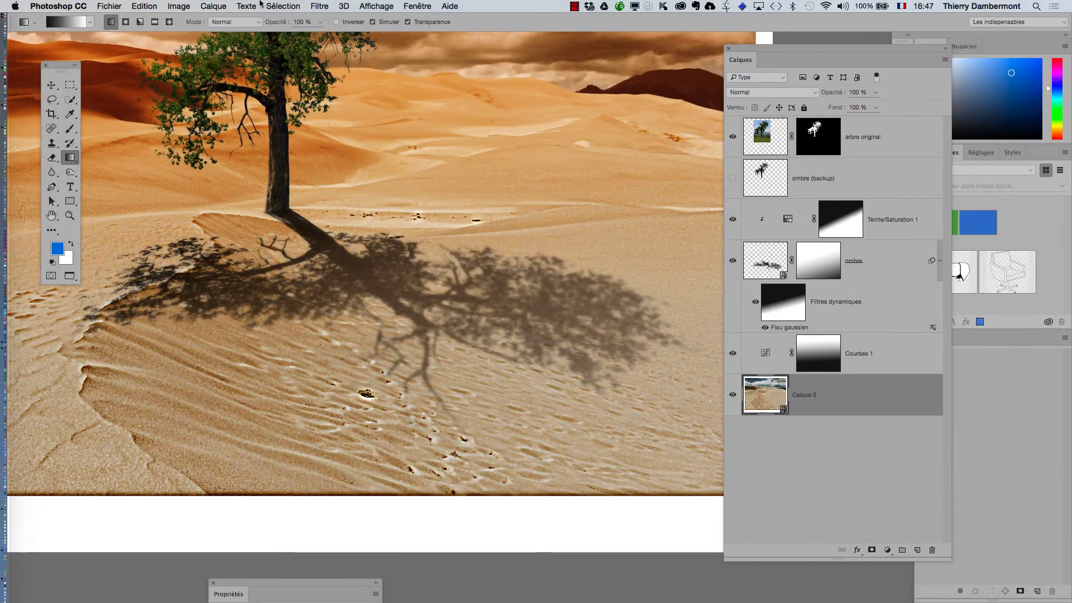
{"action": "left_click", "coordinate": [319, 6]}
{"action": "mouse_move", "coordinate": [424, 171]}
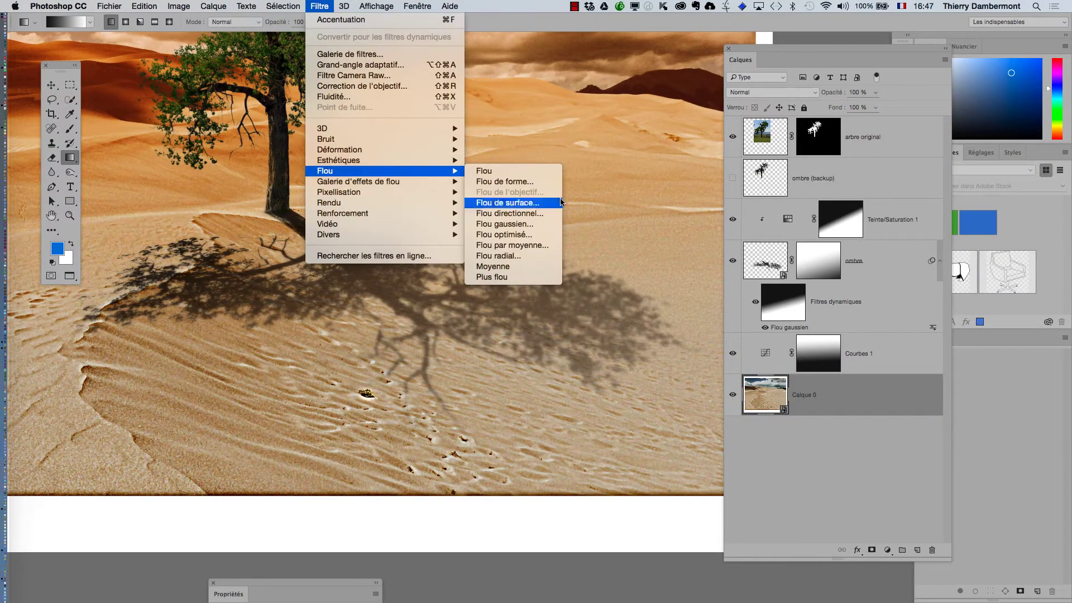
{"action": "left_click", "coordinate": [550, 224]}
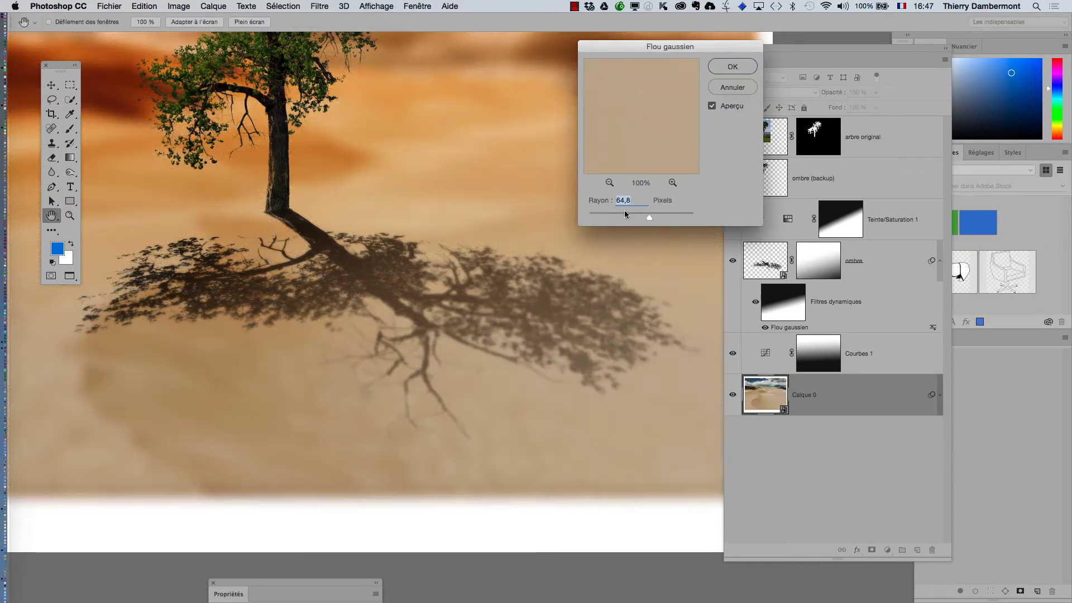
{"action": "left_click", "coordinate": [720, 68]}
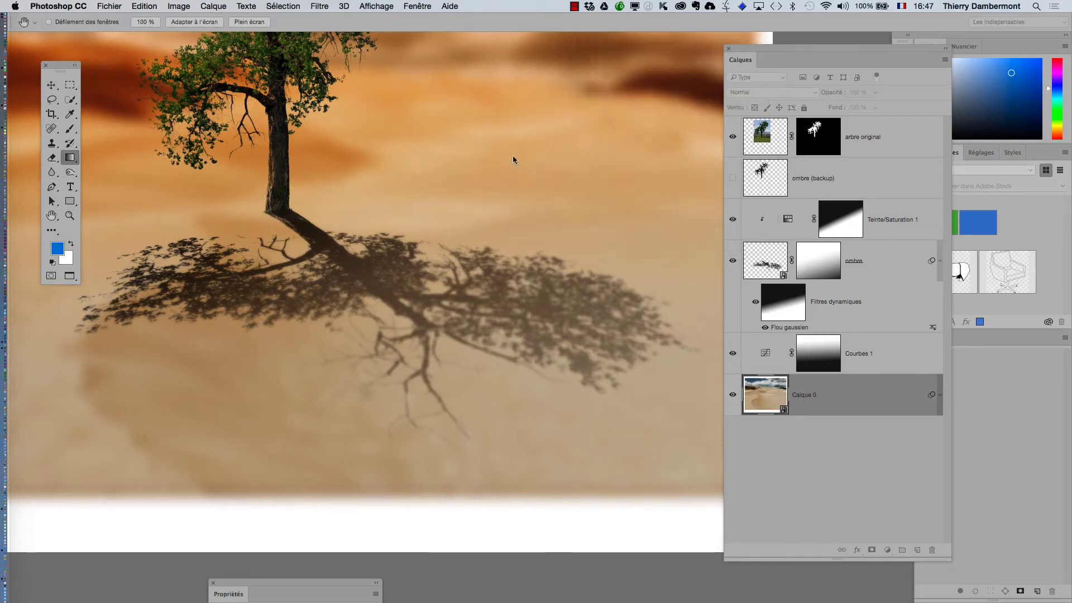
{"action": "left_click", "coordinate": [455, 166], "text": "alt"}
{"action": "left_click", "coordinate": [484, 309], "text": "alt"}
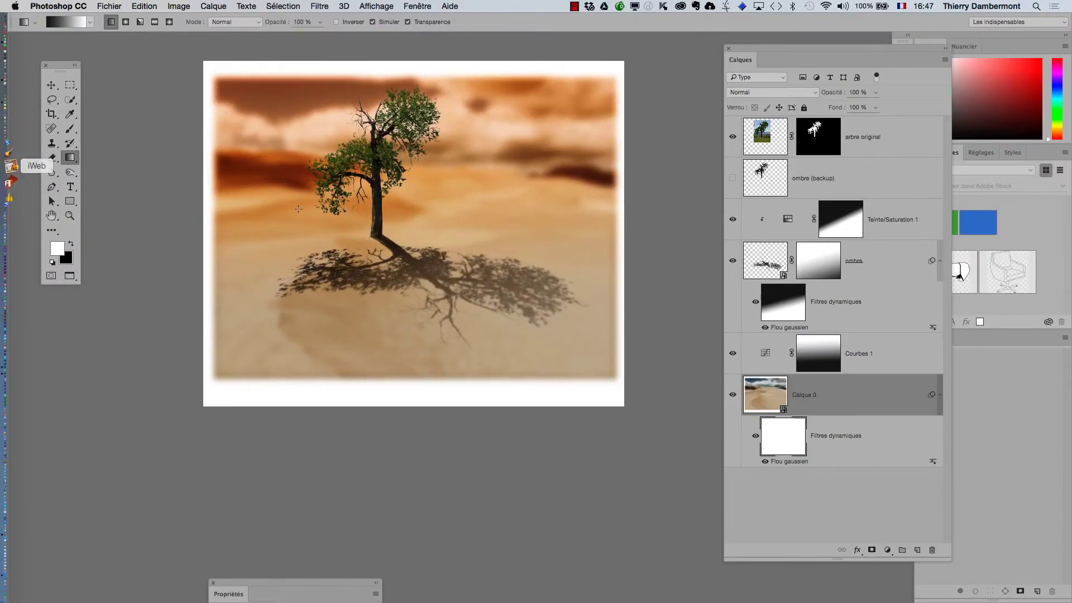
Step: Draw a short vertical white-to-black gradient on Calque 0's filter mask, limiting the blur to the sky and distant dunes
{"action": "left_click_drag", "start_coordinate": [339, 160], "coordinate": [352, 266]}
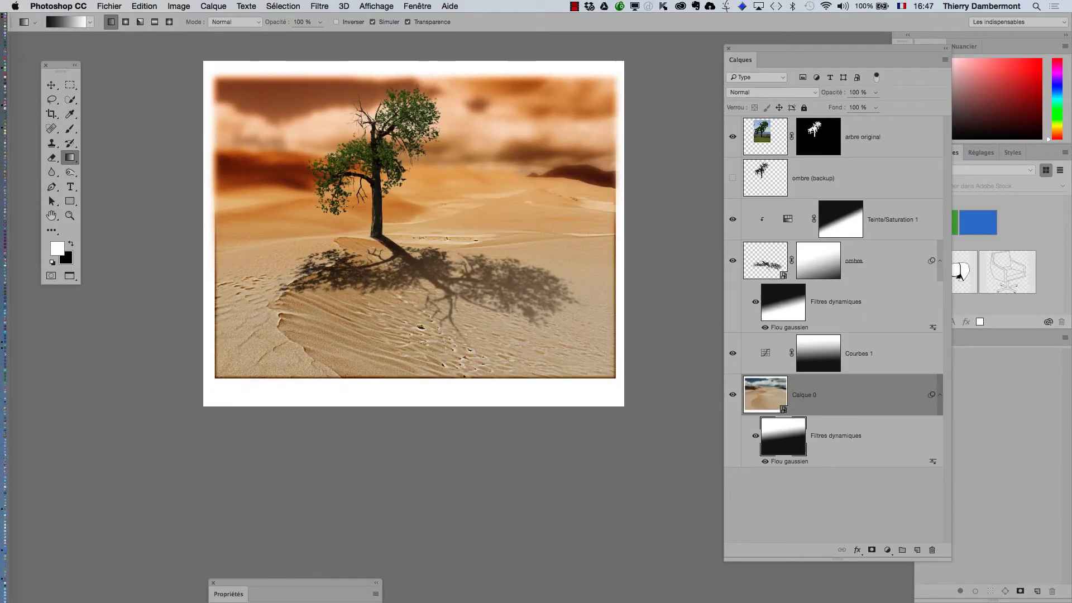
{"action": "left_click_drag", "start_coordinate": [353, 220], "coordinate": [356, 269]}
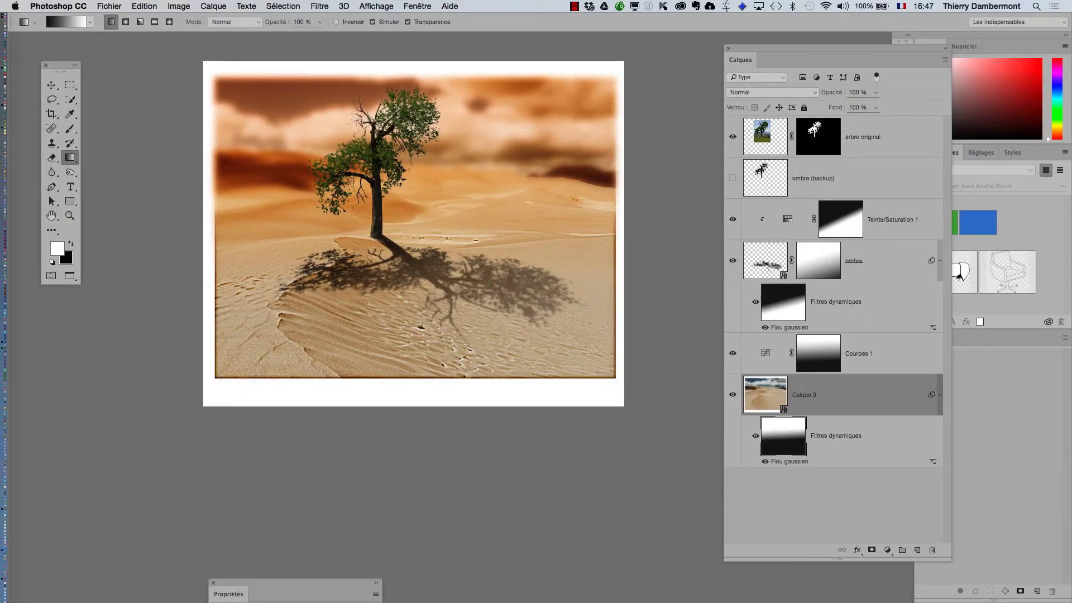
{"action": "left_click_drag", "start_coordinate": [350, 163], "coordinate": [350, 221]}
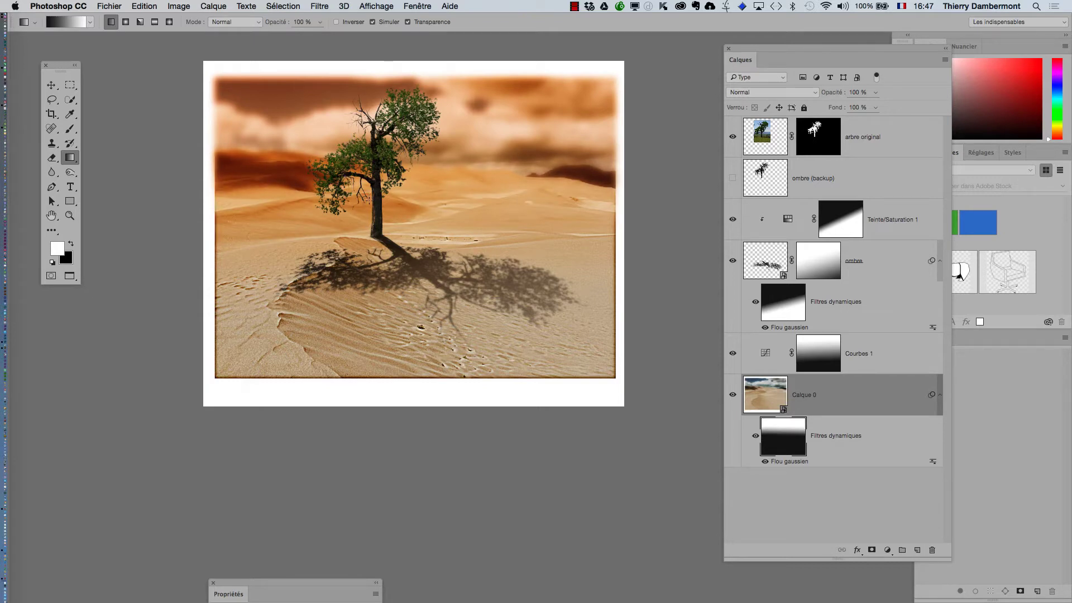
{"action": "left_click_drag", "start_coordinate": [439, 200], "coordinate": [438, 202]}
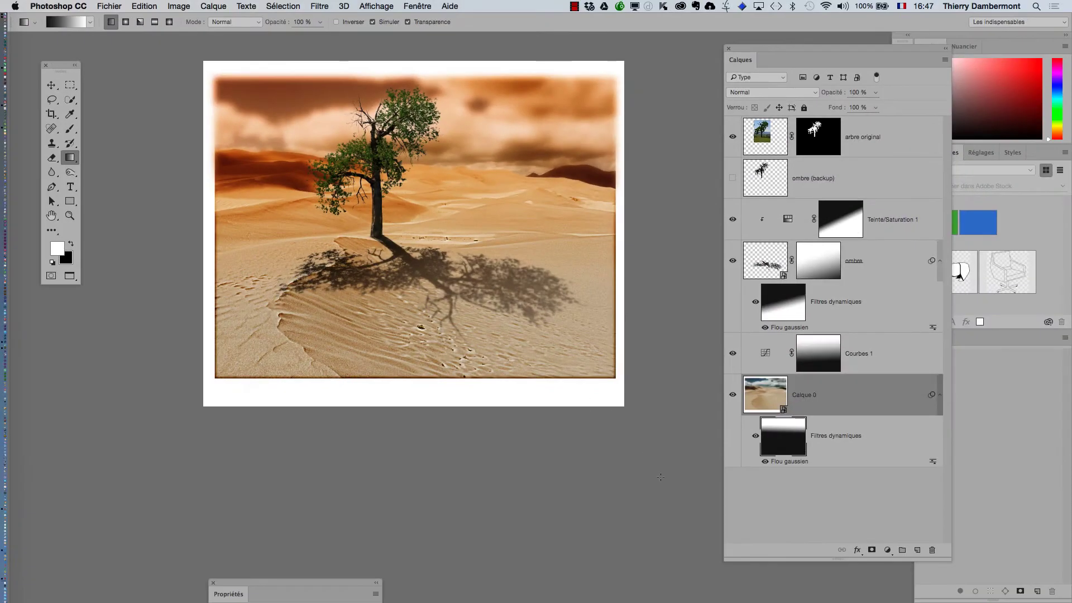
Step: Compare the desert sky with and without Calque 0's Gaussian Blur smart filter, leaving the filter enabled
{"action": "scroll", "coordinate": [475, 140], "scroll_direction": "up", "scroll_amount": 3}
{"action": "left_click_drag", "start_coordinate": [503, 290], "coordinate": [512, 395]}
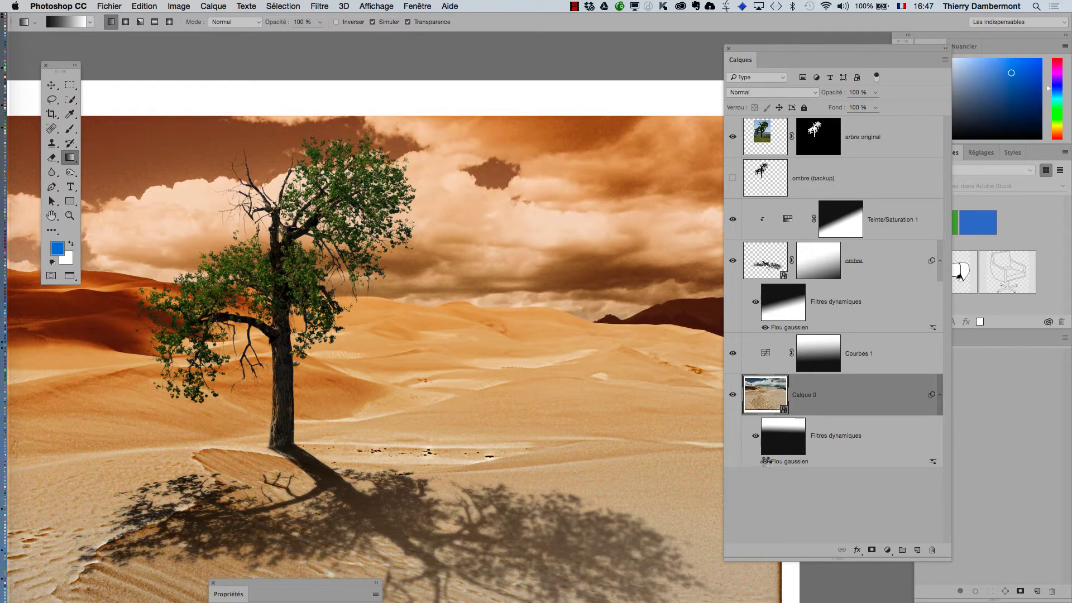
{"action": "left_click", "coordinate": [764, 461]}
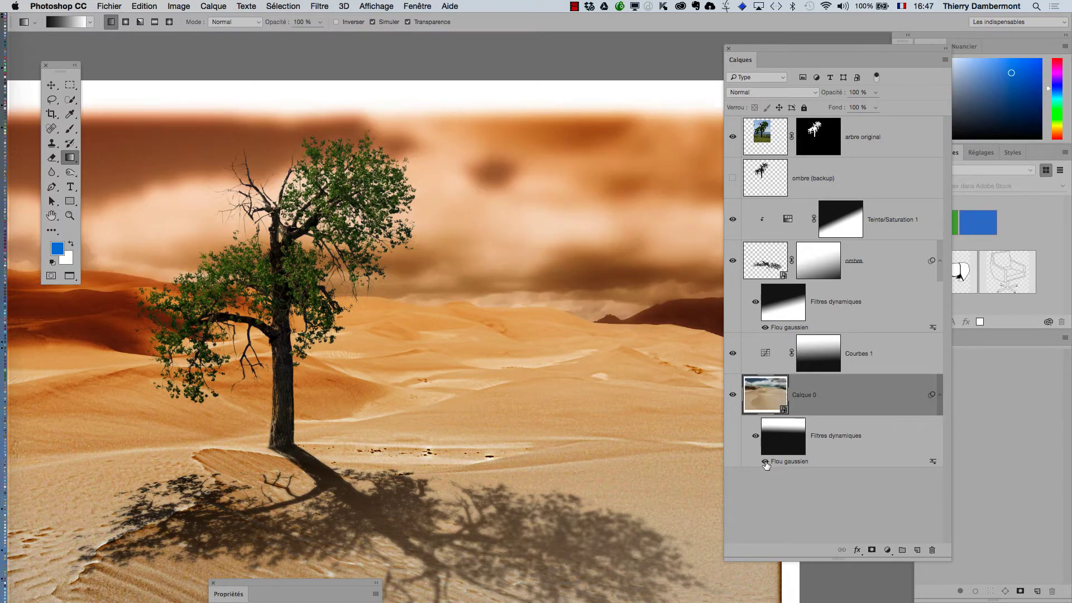
{"action": "left_click", "coordinate": [764, 461]}
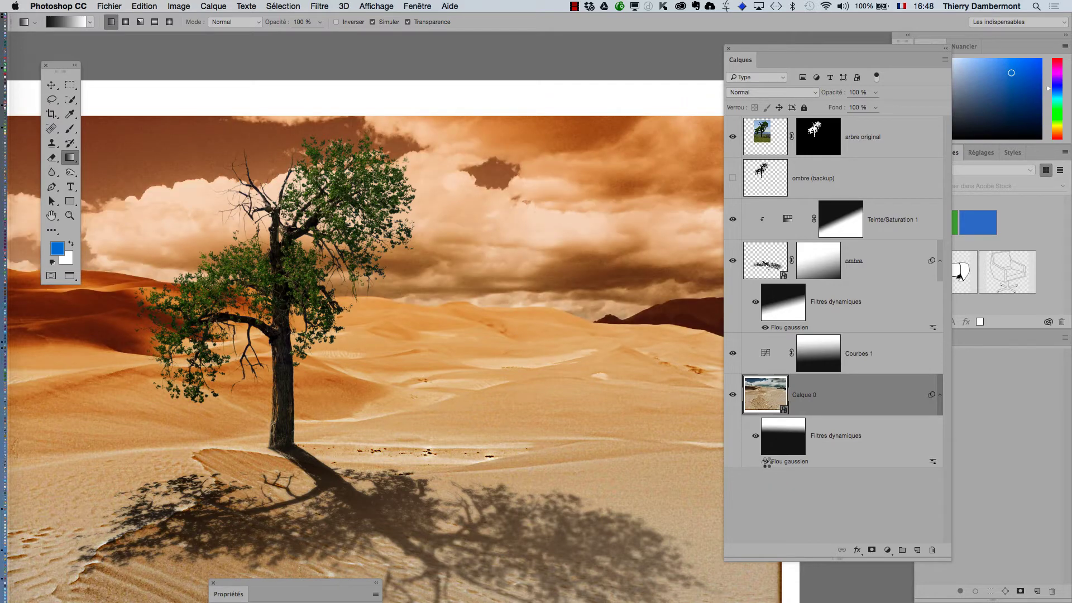
{"action": "left_click", "coordinate": [765, 461]}
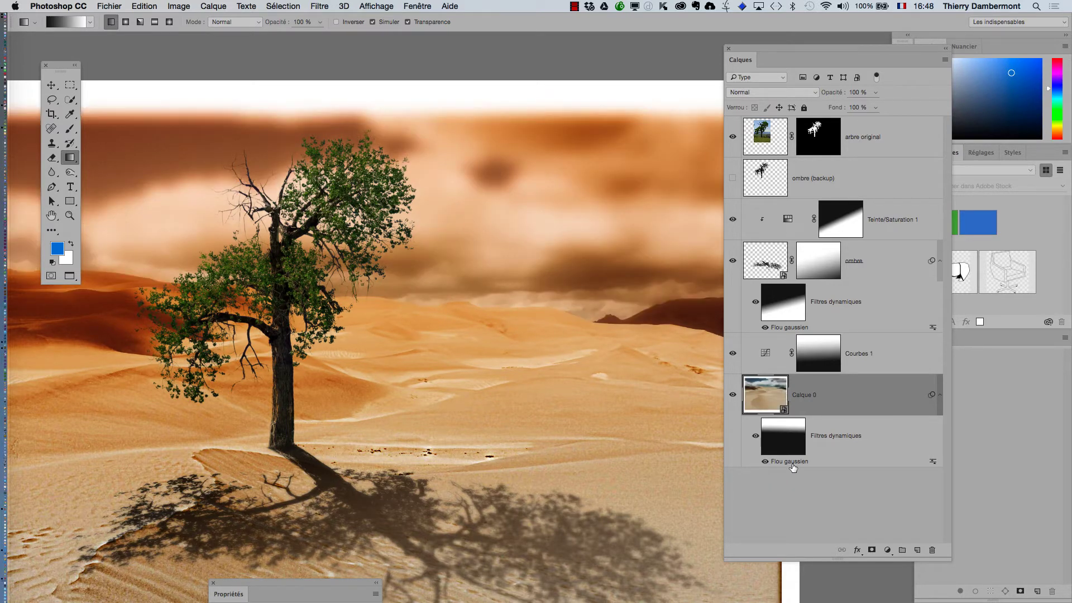
Step: Set the radius of Calque 0's Gaussian Blur smart filter to 21,9 pixels
{"action": "double_click", "coordinate": [789, 462]}
{"action": "left_click", "coordinate": [636, 219]}
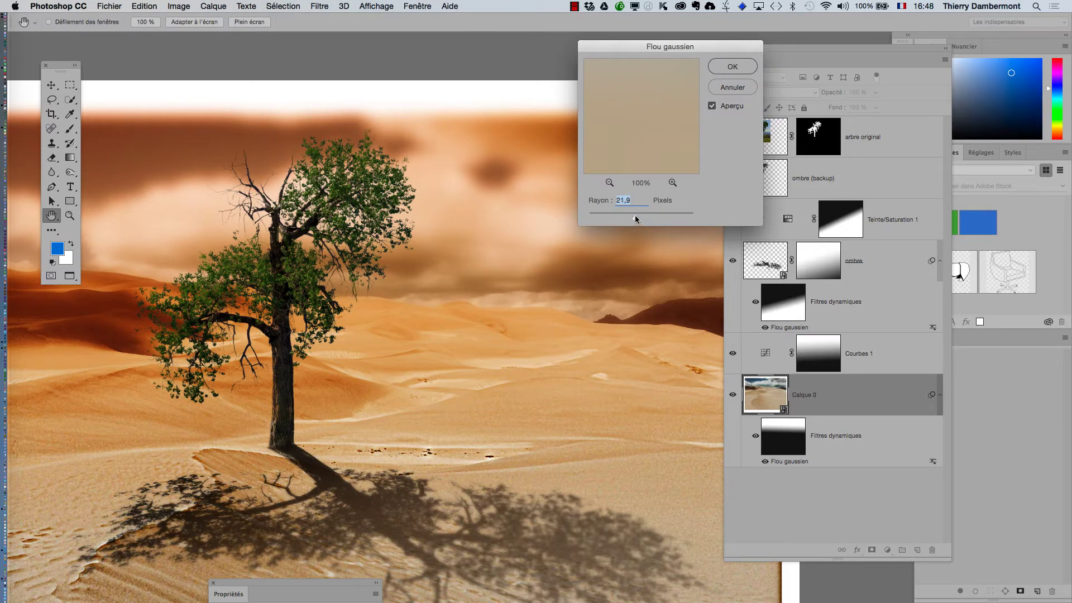
{"action": "left_click", "coordinate": [732, 66]}
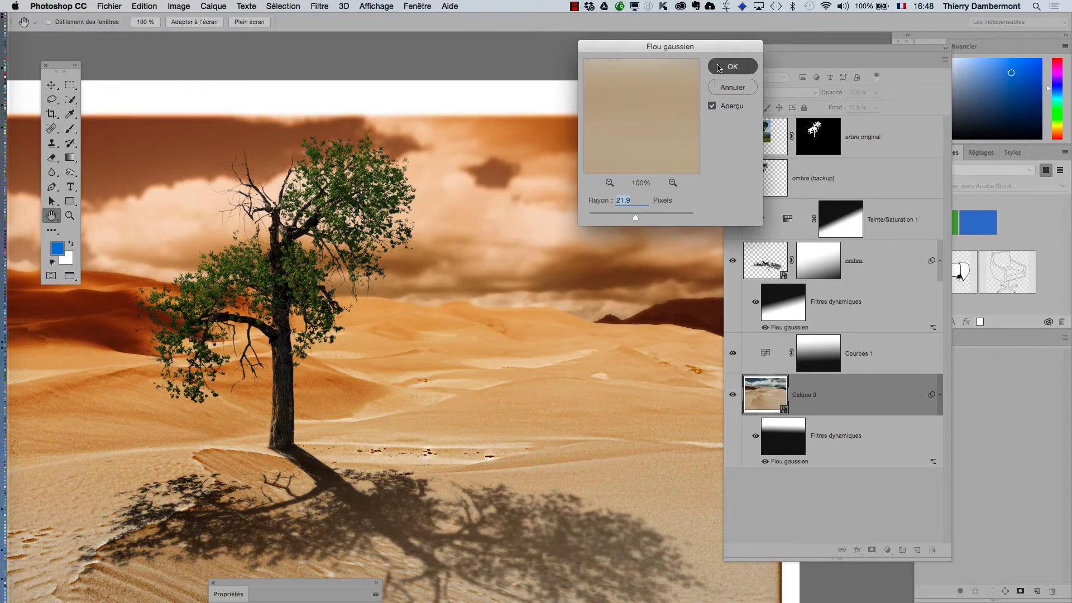
{"action": "key", "text": "g"}
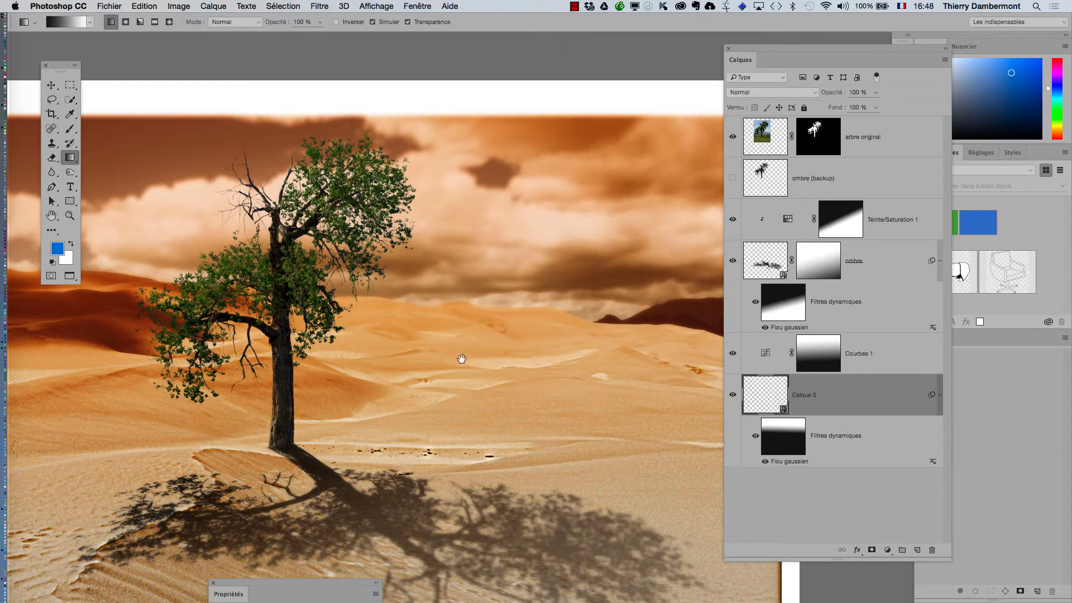
Step: Examine the whole composite with the softened background in full screen
{"action": "left_click_drag", "start_coordinate": [461, 361], "coordinate": [568, 221]}
{"action": "left_click", "coordinate": [553, 353], "text": "alt"}
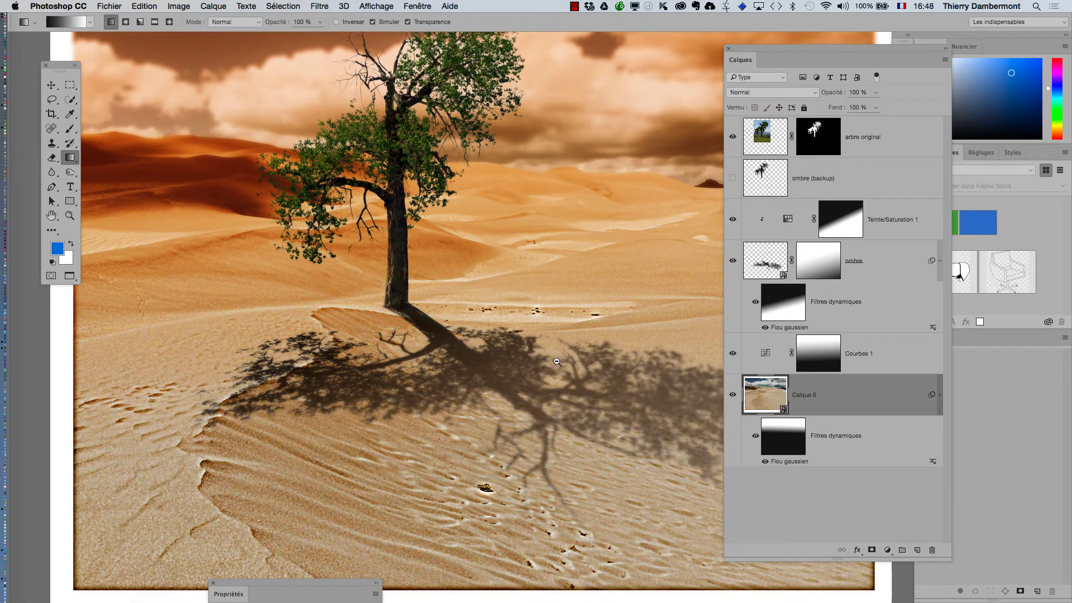
{"action": "left_click", "coordinate": [556, 360], "text": "alt"}
{"action": "left_click_drag", "start_coordinate": [559, 365], "coordinate": [471, 367]}
{"action": "key", "text": "f"}
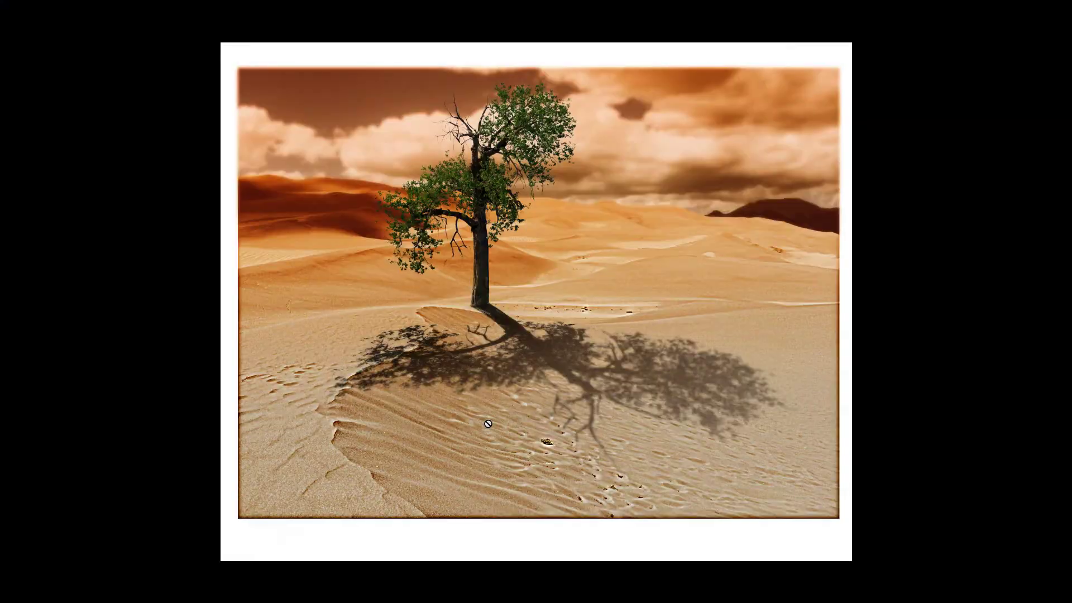
Step: Return to floating document windows, minimize the cottonwood tree document and hide the panels
{"action": "key", "text": "f"}
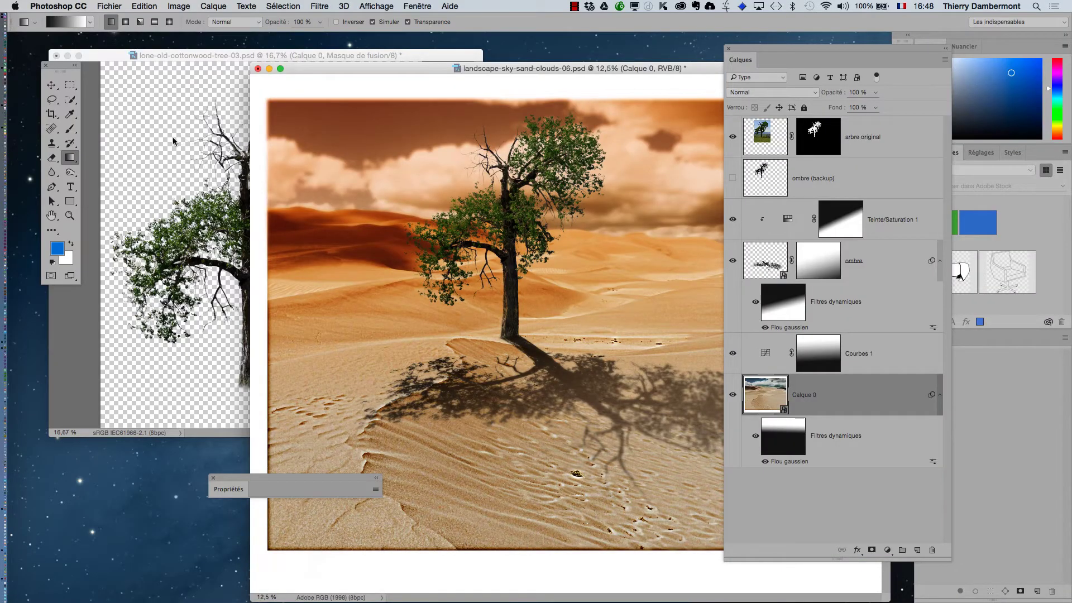
{"action": "left_click", "coordinate": [67, 56]}
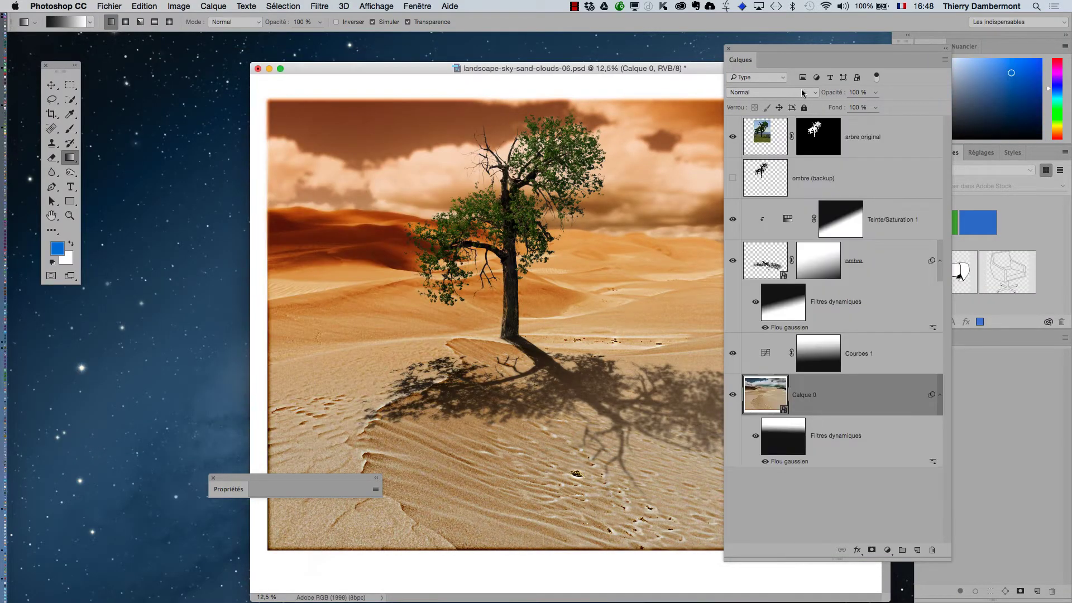
{"action": "key", "text": "shift+Tab"}
Step: Move the landscape-sky-sand-clouds-06.psd window to the left of the workspace and try to resize it
{"action": "key", "text": "super+minus"}
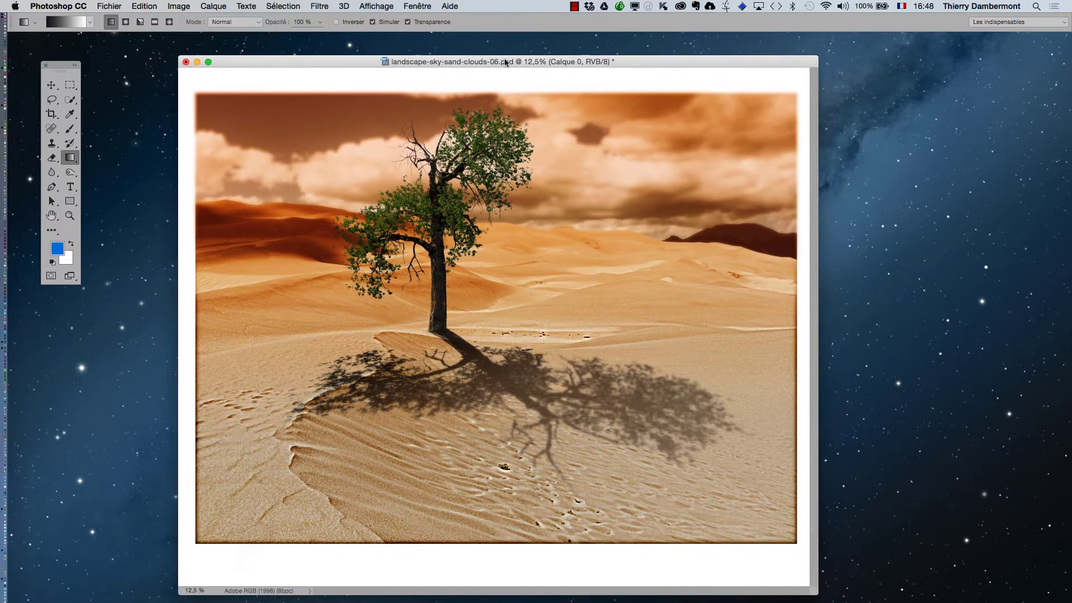
{"action": "left_click_drag", "start_coordinate": [399, 59], "coordinate": [310, 45]}
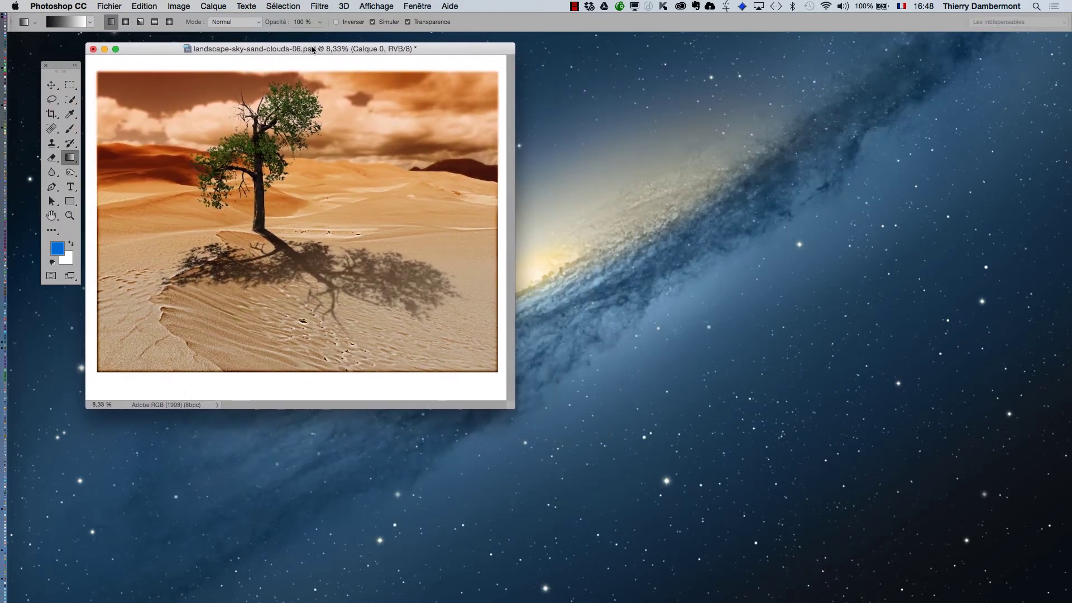
{"action": "left_click_drag", "start_coordinate": [511, 401], "coordinate": [547, 594]}
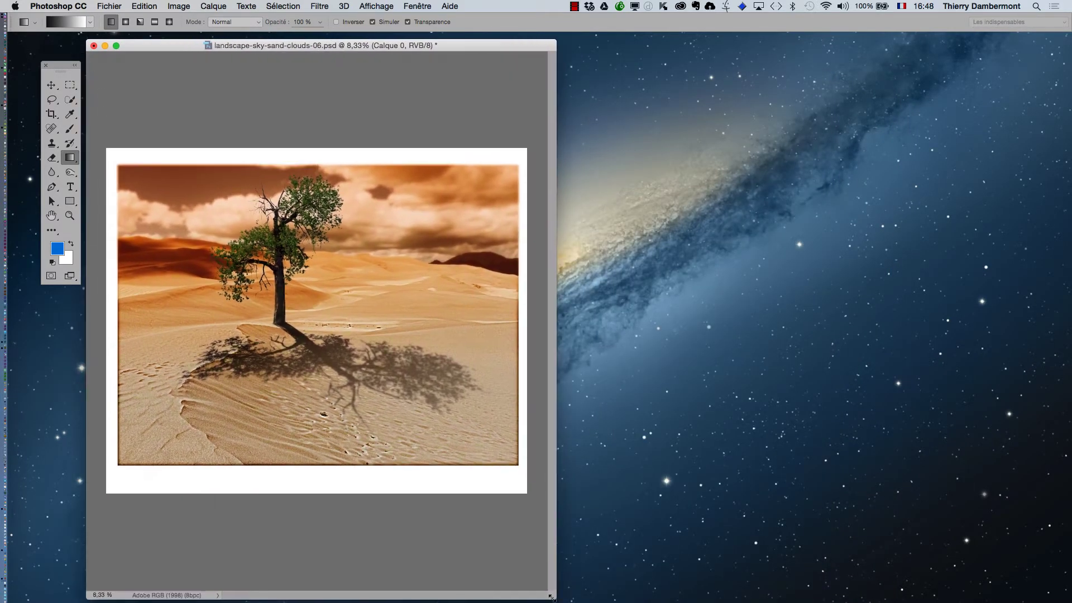
{"action": "left_click", "coordinate": [357, 379], "text": "super"}
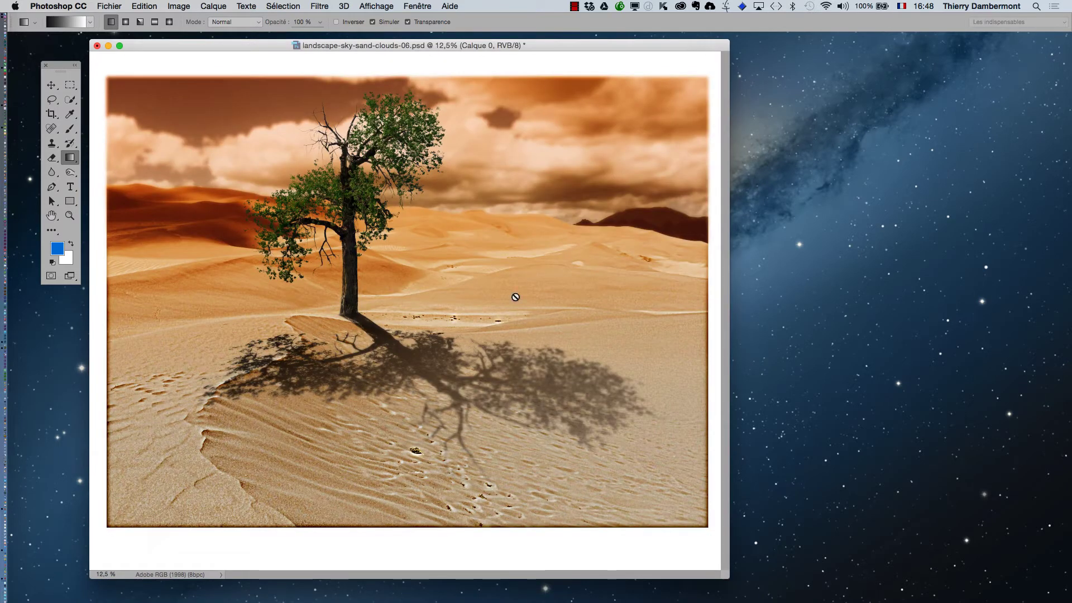
Step: Disable window resizing on zoom and narrow the landscape-sky-sand-clouds-06.psd window to roughly half the workspace
{"action": "key", "text": "z"}
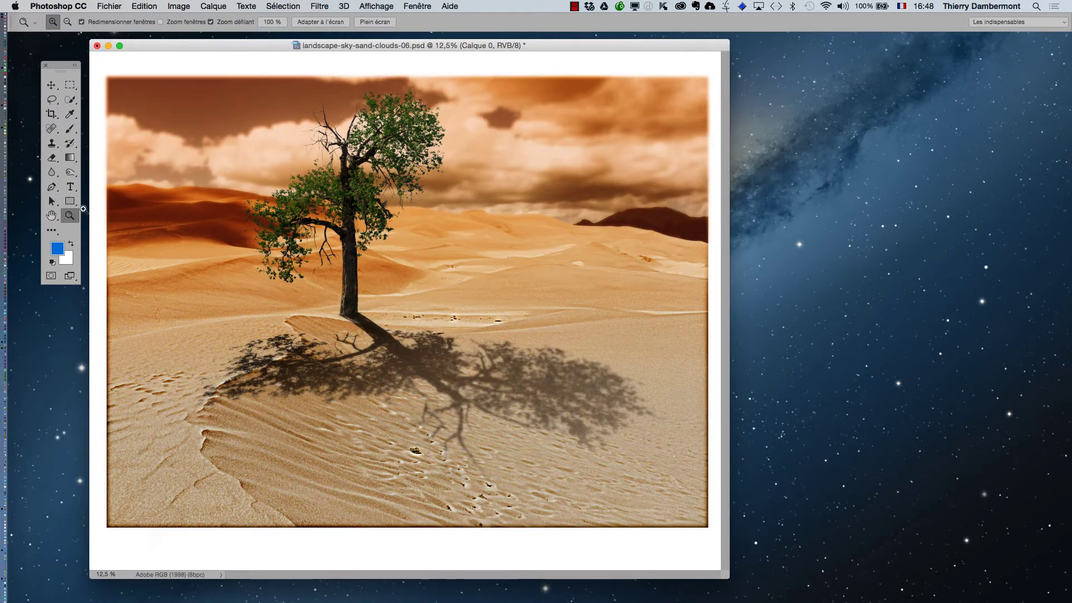
{"action": "left_click", "coordinate": [106, 24]}
{"action": "left_click_drag", "start_coordinate": [727, 577], "coordinate": [504, 595]}
{"action": "left_click", "coordinate": [377, 424], "text": "alt"}
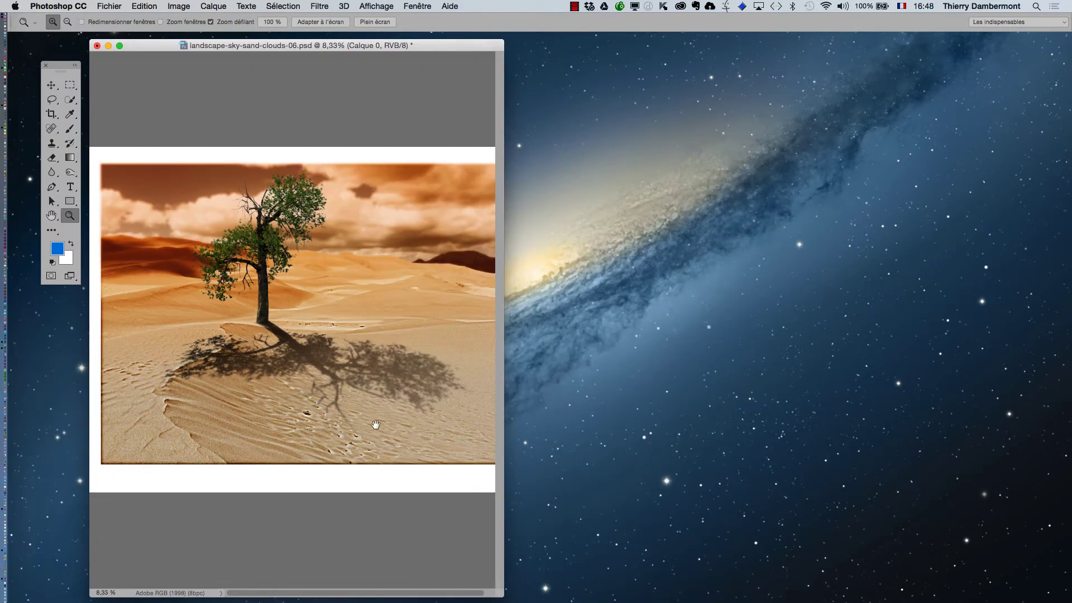
{"action": "left_click", "coordinate": [355, 360]}
Step: Display the layer list again and open the contents of the Calque 0 smart object
{"action": "left_click", "coordinate": [418, 6]}
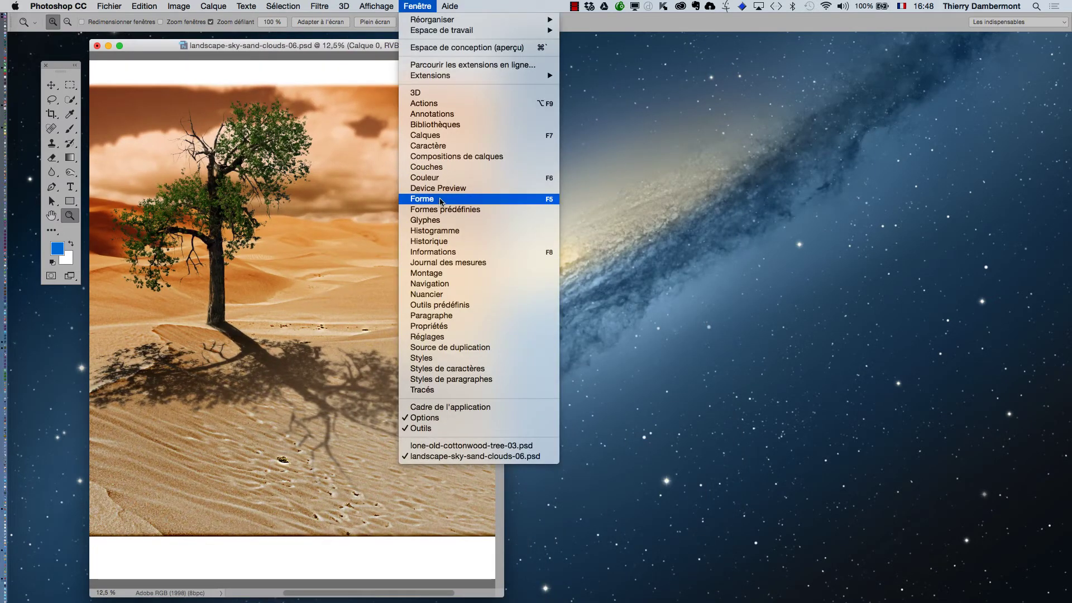
{"action": "left_click", "coordinate": [427, 135]}
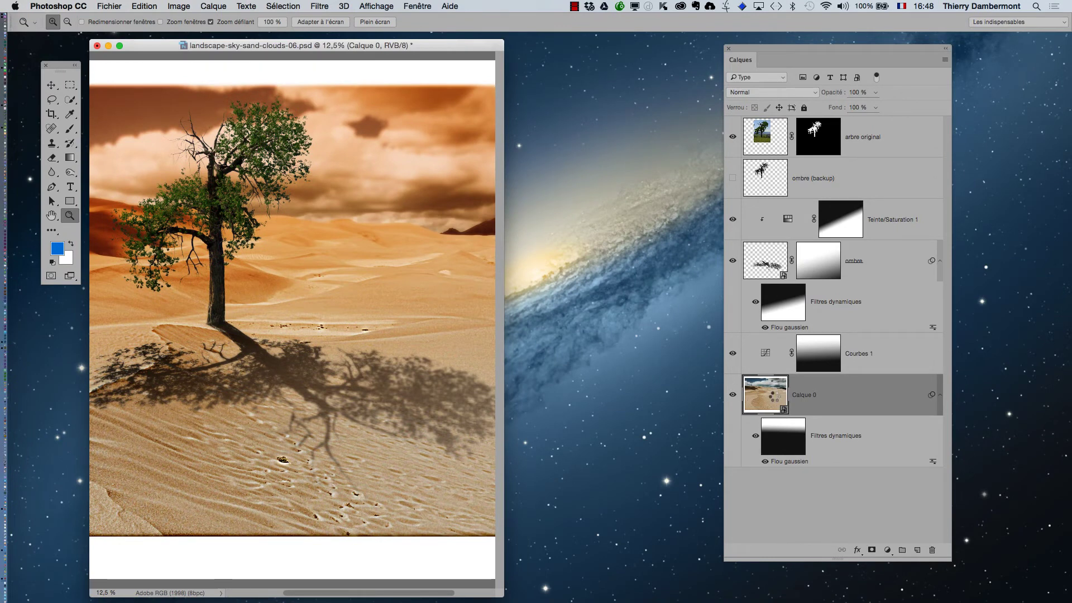
{"action": "double_click", "coordinate": [774, 399]}
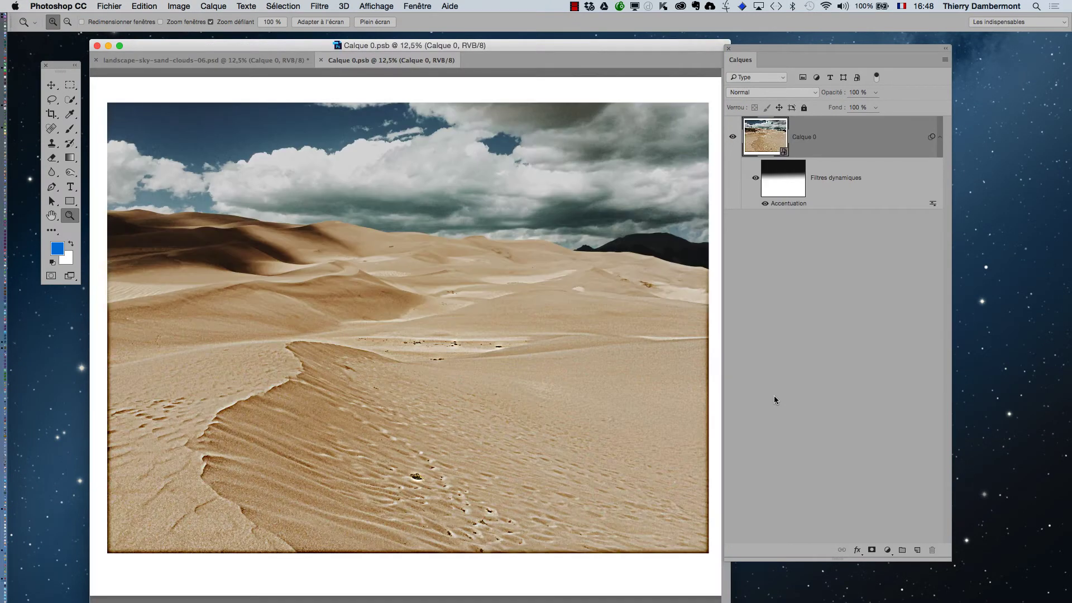
Step: Hide the layer list and detach the Calque 0.psb document into its own floating window
{"action": "left_click", "coordinate": [728, 50]}
{"action": "left_click_drag", "start_coordinate": [390, 61], "coordinate": [596, 58]}
{"action": "left_click_drag", "start_coordinate": [355, 61], "coordinate": [386, 118]}
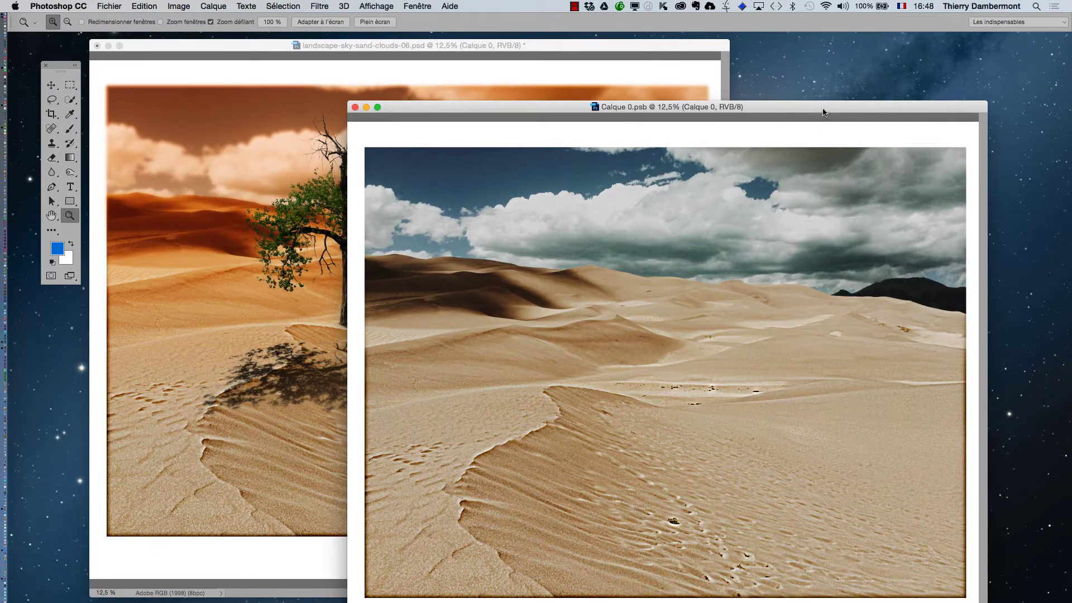
{"action": "left_click_drag", "start_coordinate": [823, 113], "coordinate": [844, 44]}
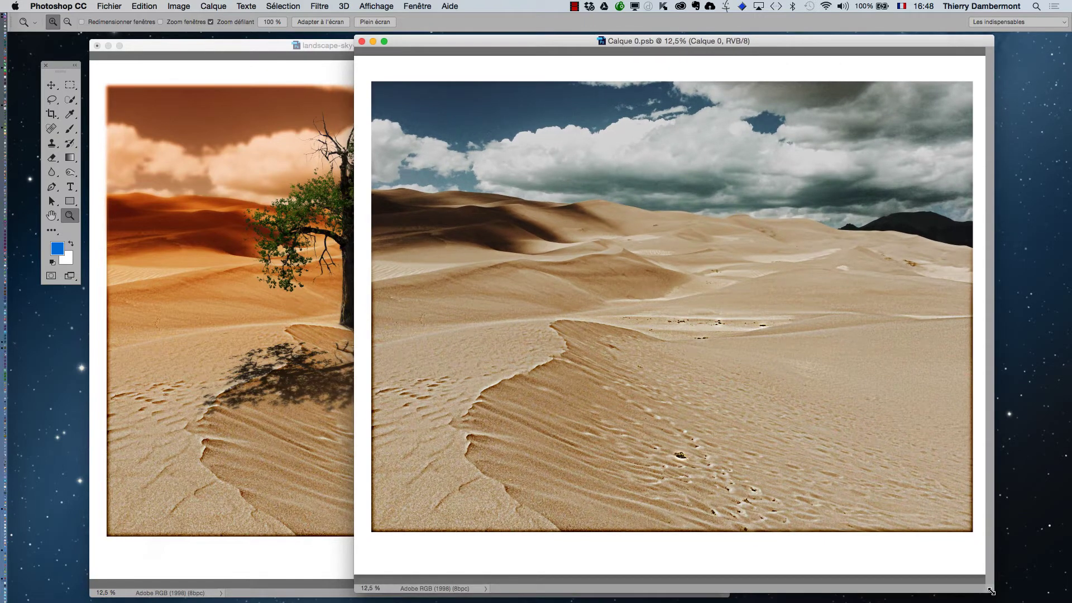
Step: Resize and place the composite and Calque 0.psb windows side by side, with the composite on the left
{"action": "left_click_drag", "start_coordinate": [992, 590], "coordinate": [753, 573]}
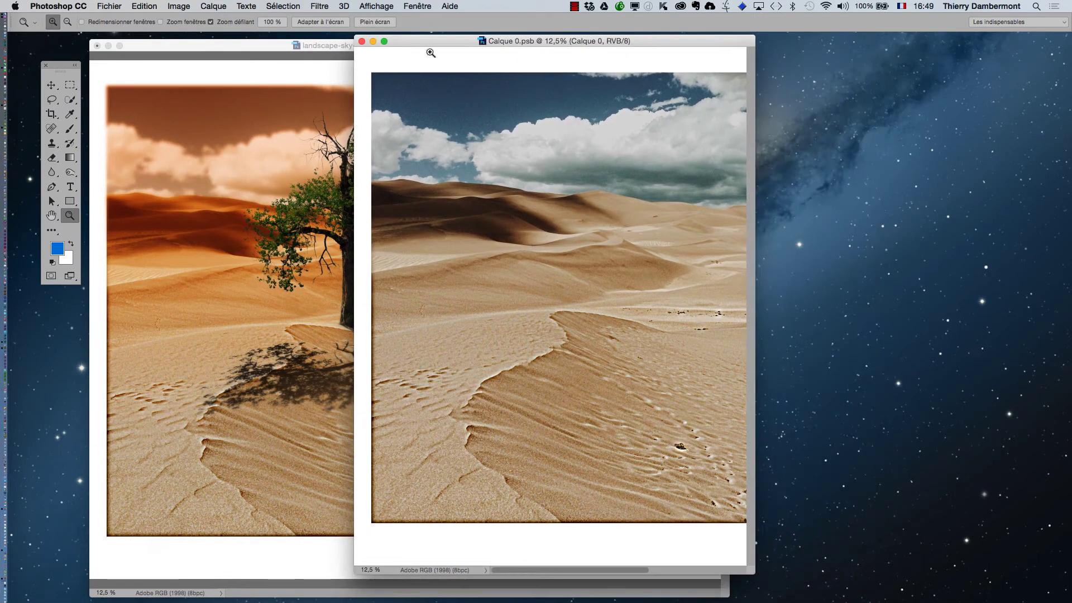
{"action": "left_click_drag", "start_coordinate": [434, 37], "coordinate": [712, 43]}
{"action": "left_click", "coordinate": [551, 60]}
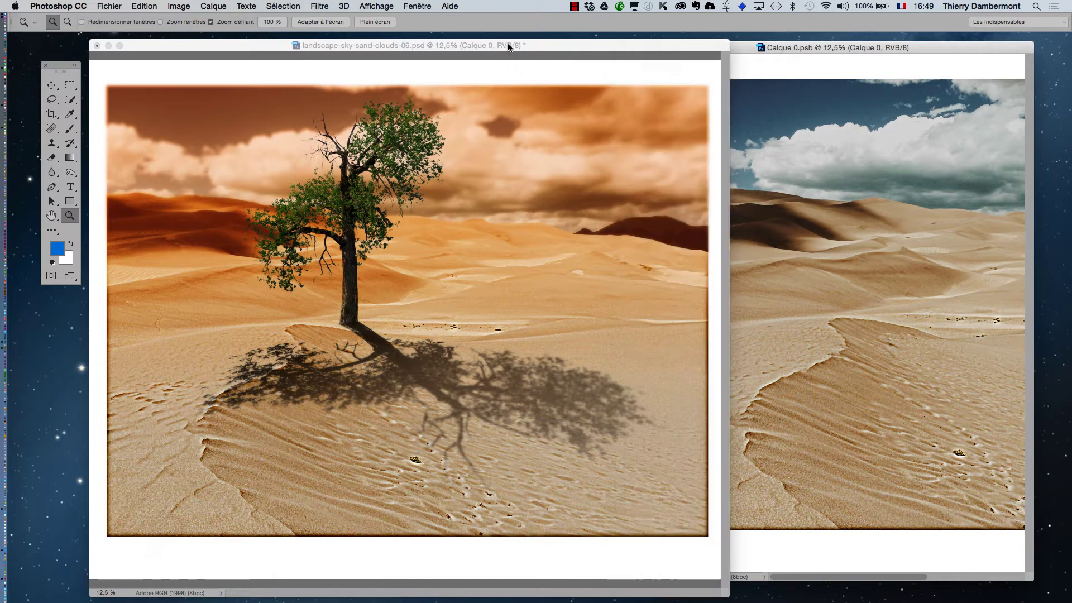
{"action": "left_click_drag", "start_coordinate": [726, 595], "coordinate": [525, 585]}
{"action": "left_click_drag", "start_coordinate": [374, 394], "coordinate": [316, 373]}
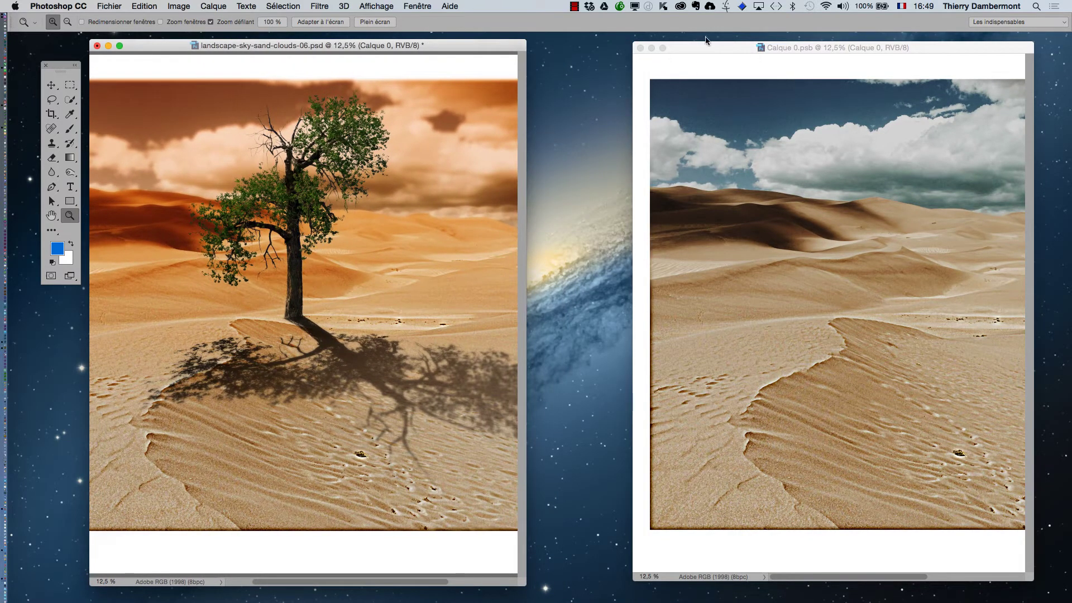
{"action": "left_click", "coordinate": [686, 47]}
{"action": "left_click_drag", "start_coordinate": [685, 47], "coordinate": [596, 45]}
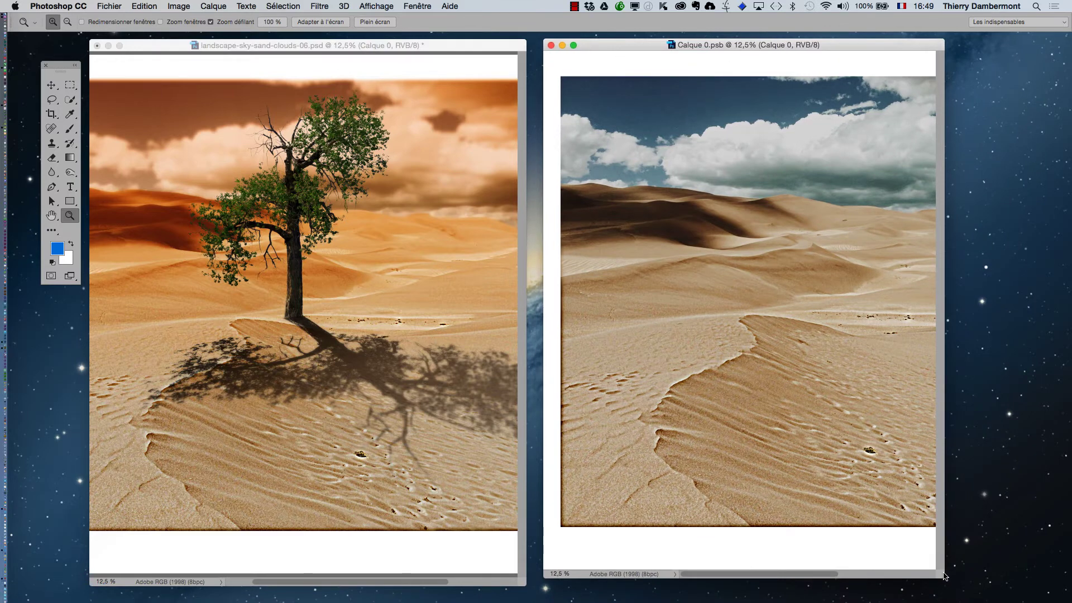
{"action": "left_click_drag", "start_coordinate": [944, 576], "coordinate": [976, 589]}
Step: Display the layer list between the two document windows and select Calque 0's smart filter mask in Calque 0.psb
{"action": "left_click", "coordinate": [417, 6]}
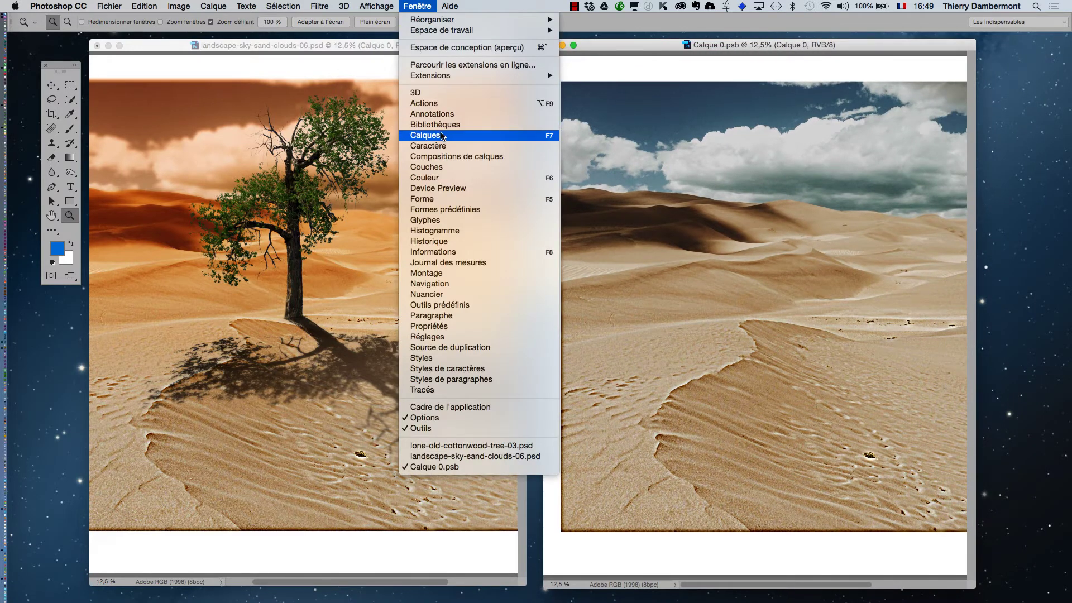
{"action": "left_click", "coordinate": [442, 136]}
{"action": "left_click_drag", "start_coordinate": [765, 51], "coordinate": [381, 75]}
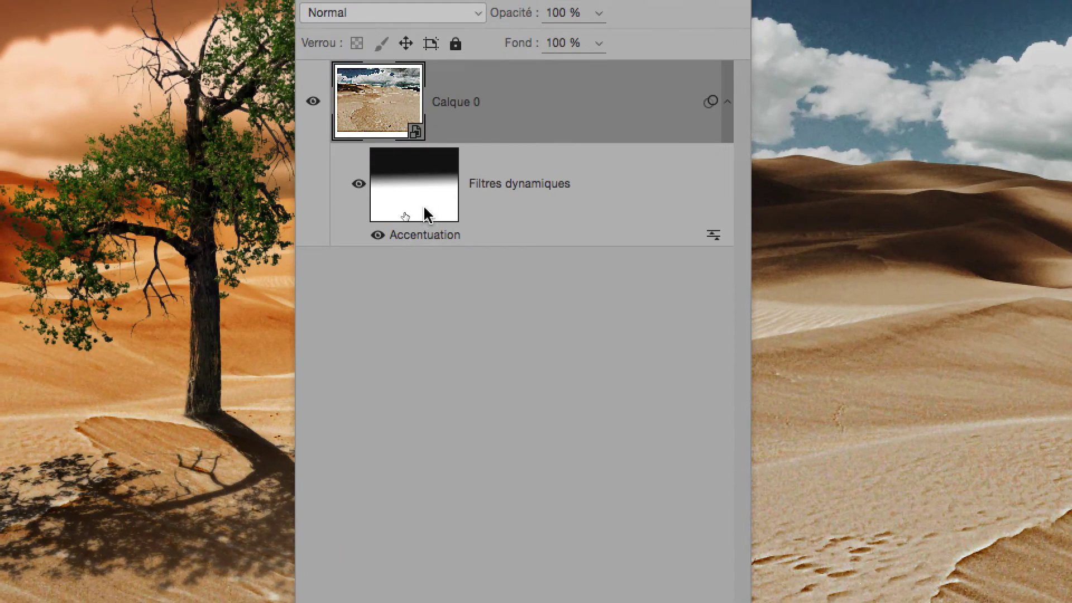
{"action": "left_click", "coordinate": [424, 195]}
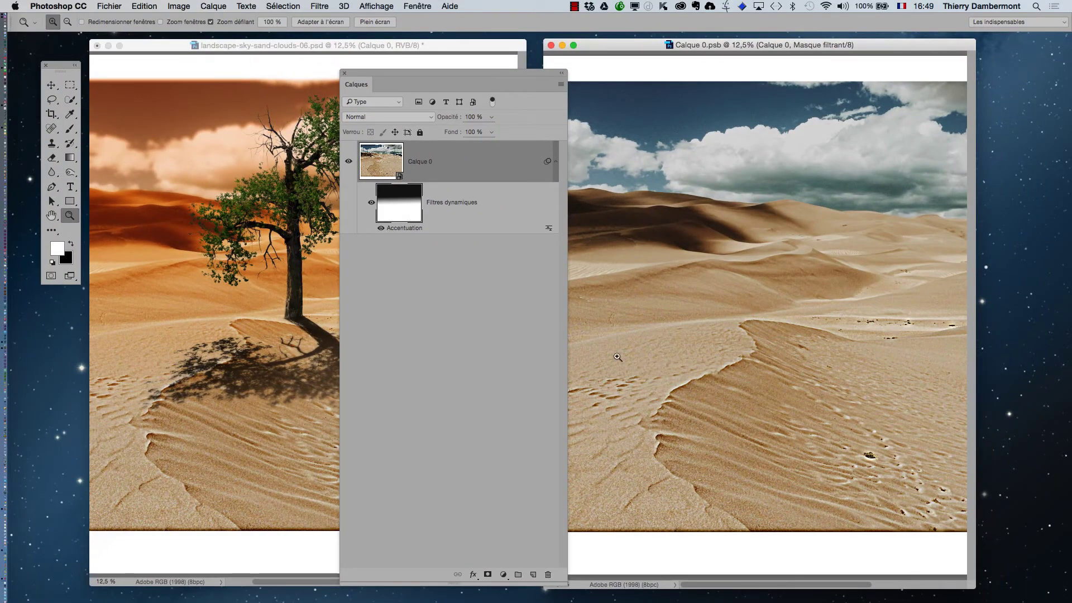
Step: Set the Accentuation smart filter in Calque 0.psb to 208 % gain and 13,5 pixels radius, and save the document
{"action": "double_click", "coordinate": [401, 228]}
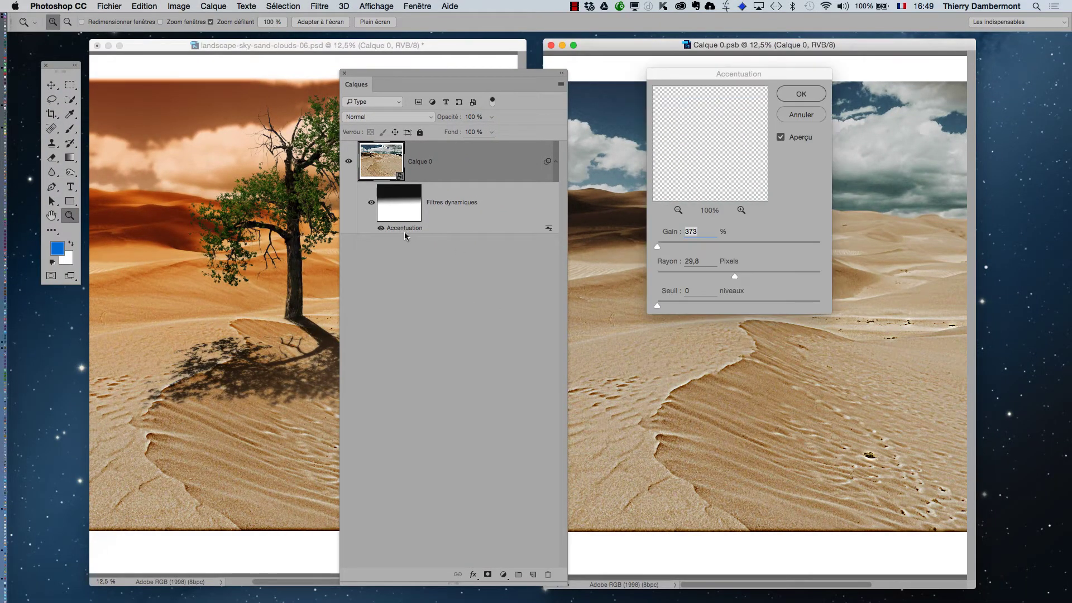
{"action": "left_click", "coordinate": [766, 243]}
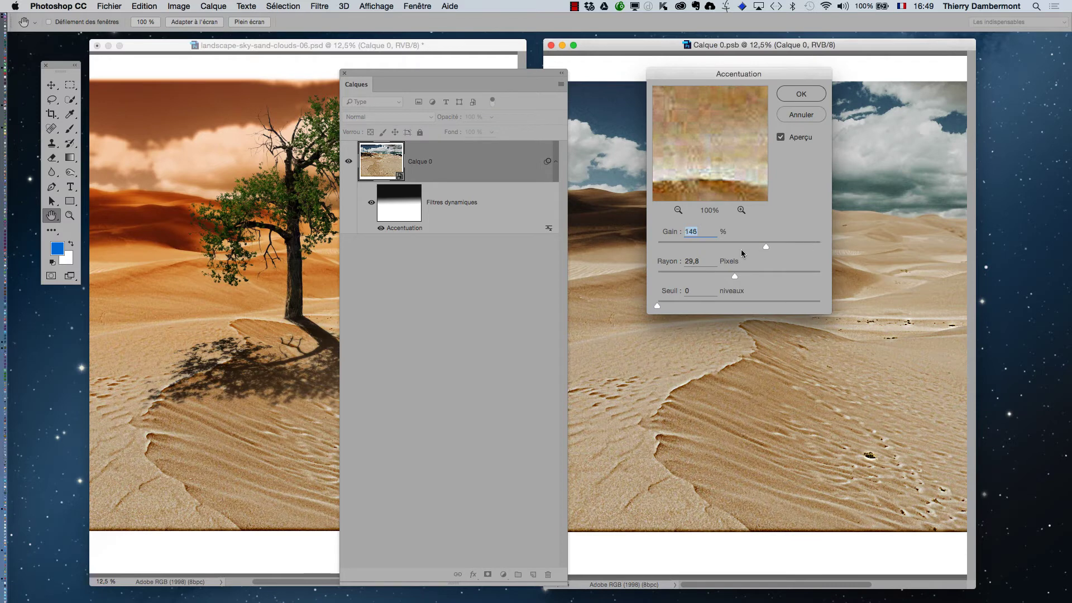
{"action": "mouse_move", "coordinate": [735, 274]}
{"action": "left_mouse_down"}
{"action": "mouse_move", "coordinate": [695, 271]}
{"action": "mouse_move", "coordinate": [724, 272]}
{"action": "left_mouse_up"}
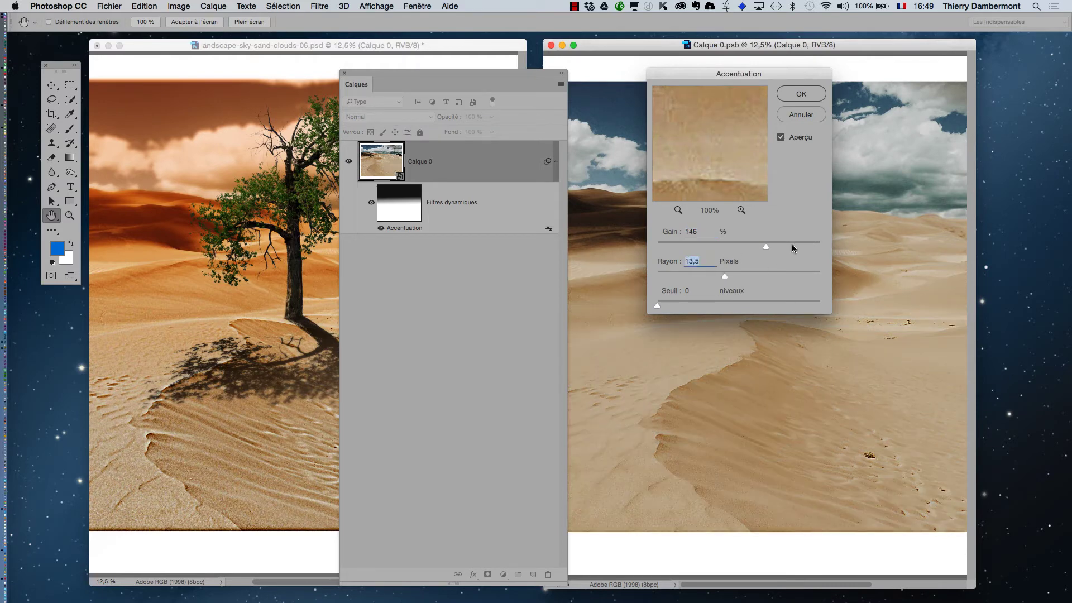
{"action": "left_click", "coordinate": [792, 244]}
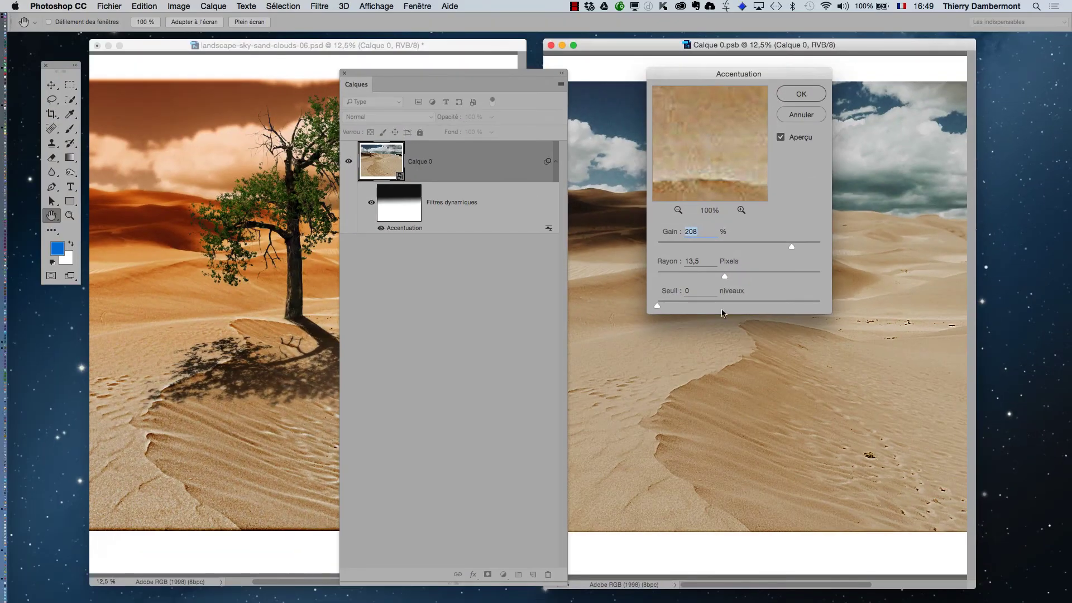
{"action": "left_click", "coordinate": [817, 2]}
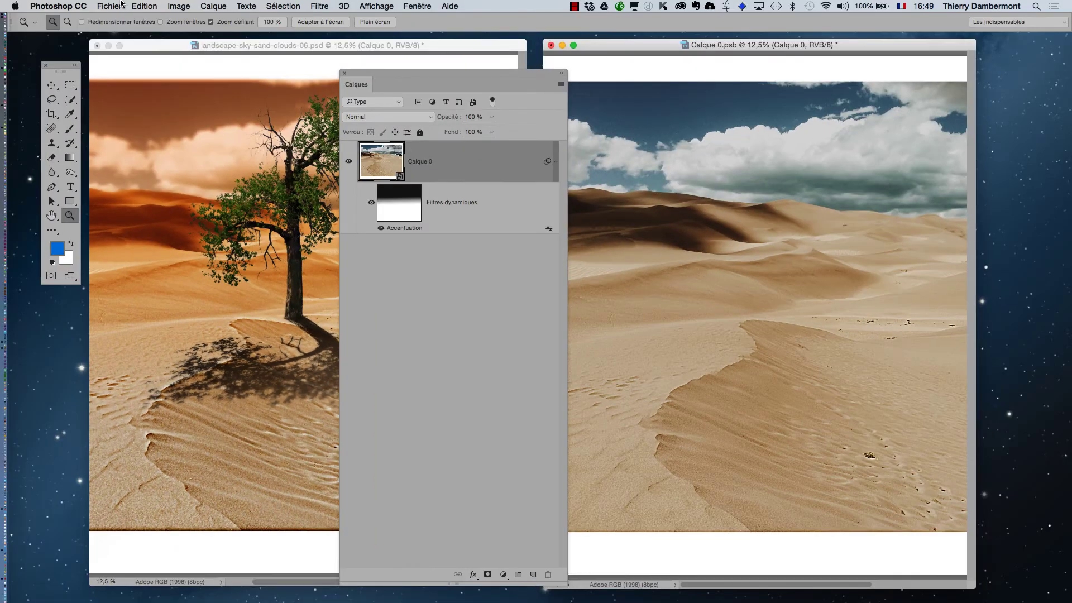
{"action": "left_click", "coordinate": [120, 4]}
{"action": "left_click", "coordinate": [139, 109]}
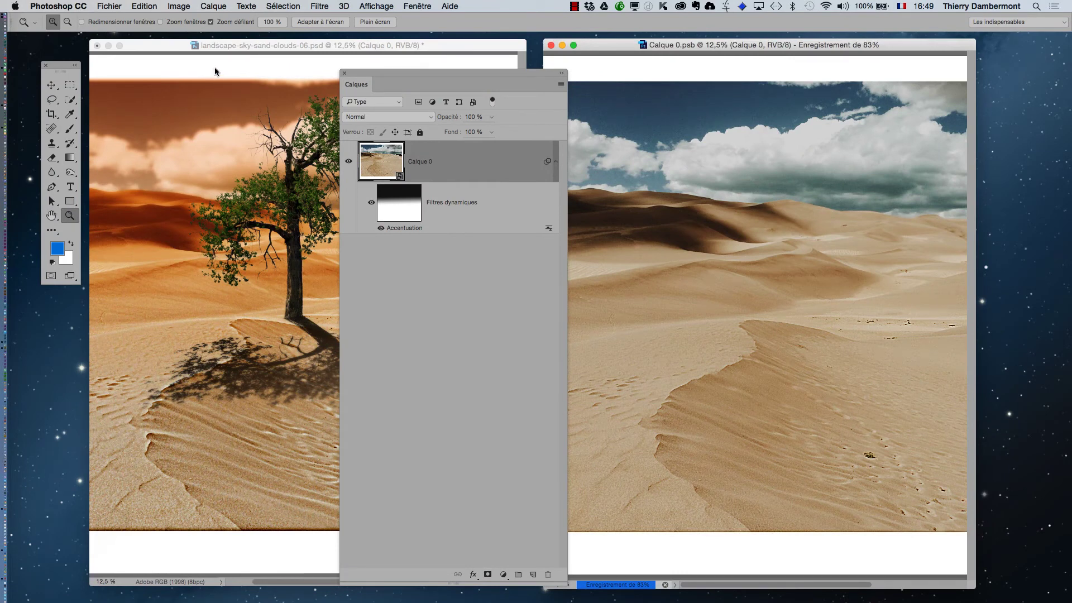
Step: Switch between the composite and Calque 0.psb to compare their layer stacks, and check the composite's sharpened foreground
{"action": "left_click", "coordinate": [209, 48]}
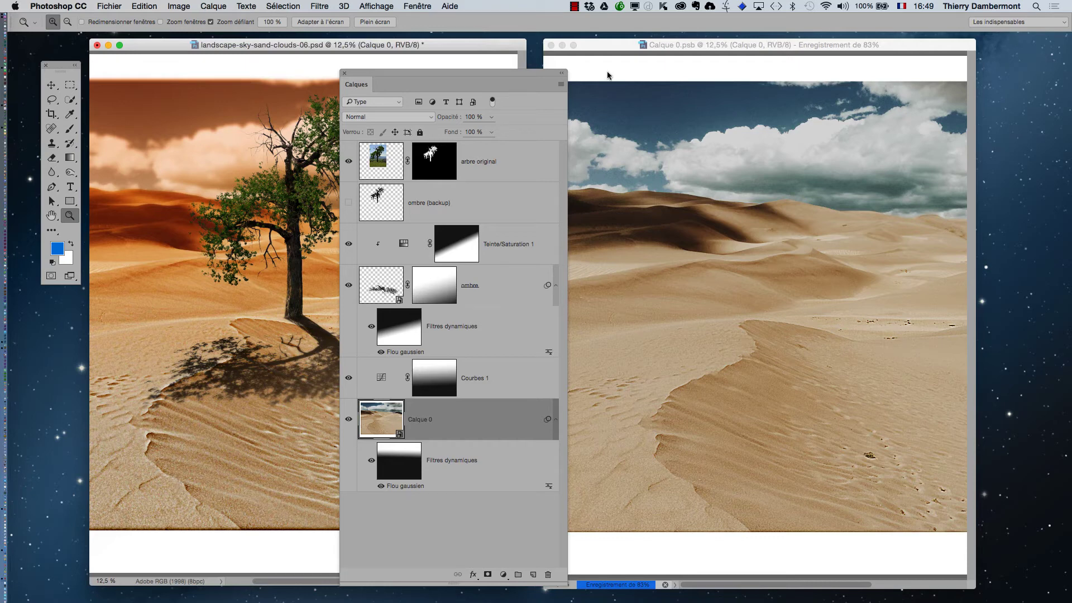
{"action": "left_click", "coordinate": [616, 52]}
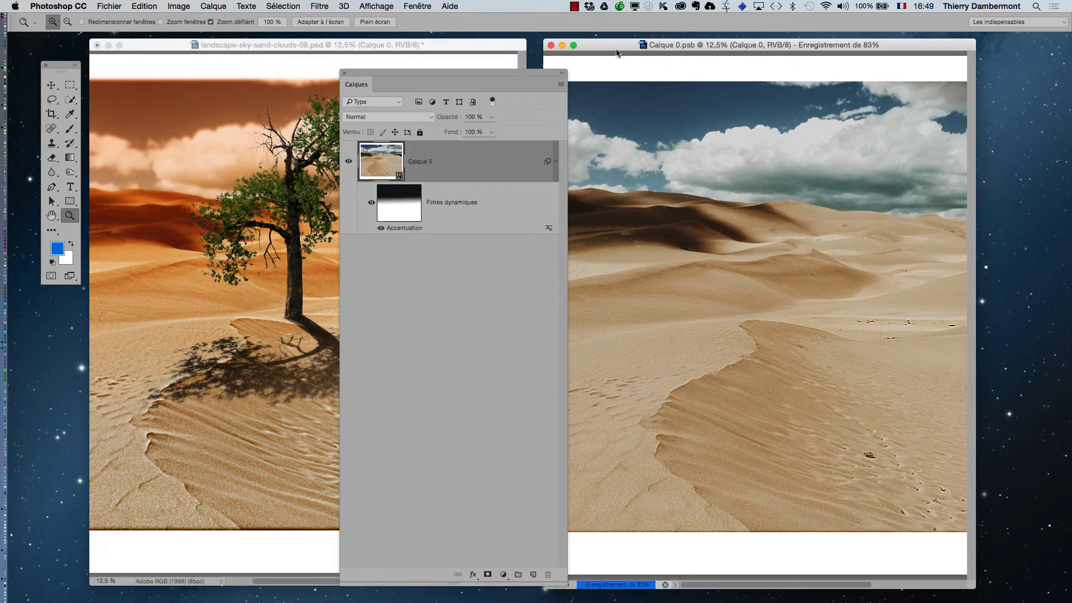
{"action": "left_click", "coordinate": [280, 48]}
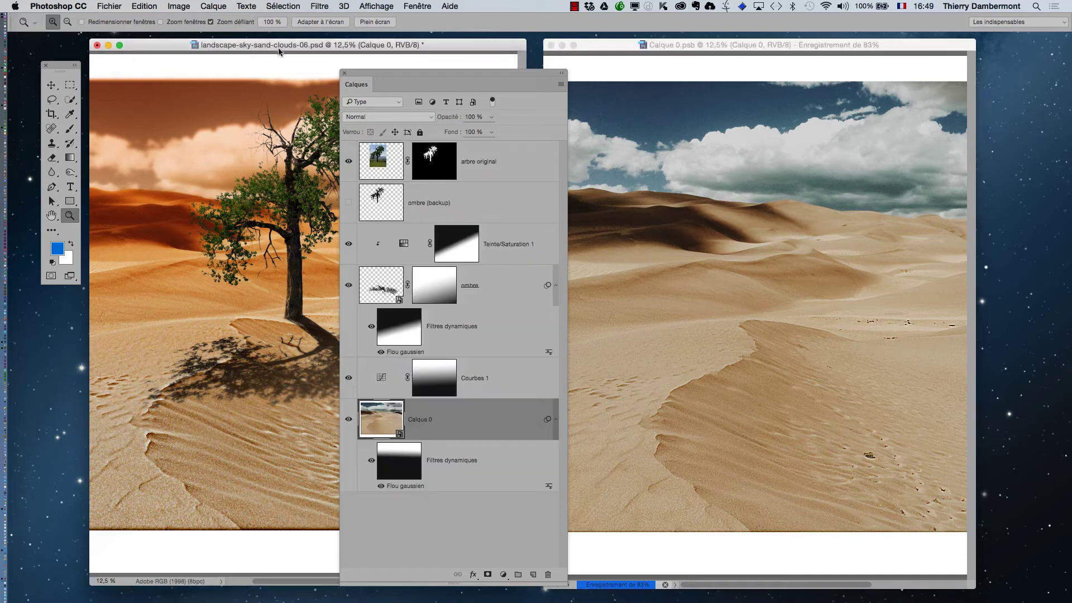
{"action": "left_click", "coordinate": [629, 50]}
{"action": "left_click", "coordinate": [109, 6]}
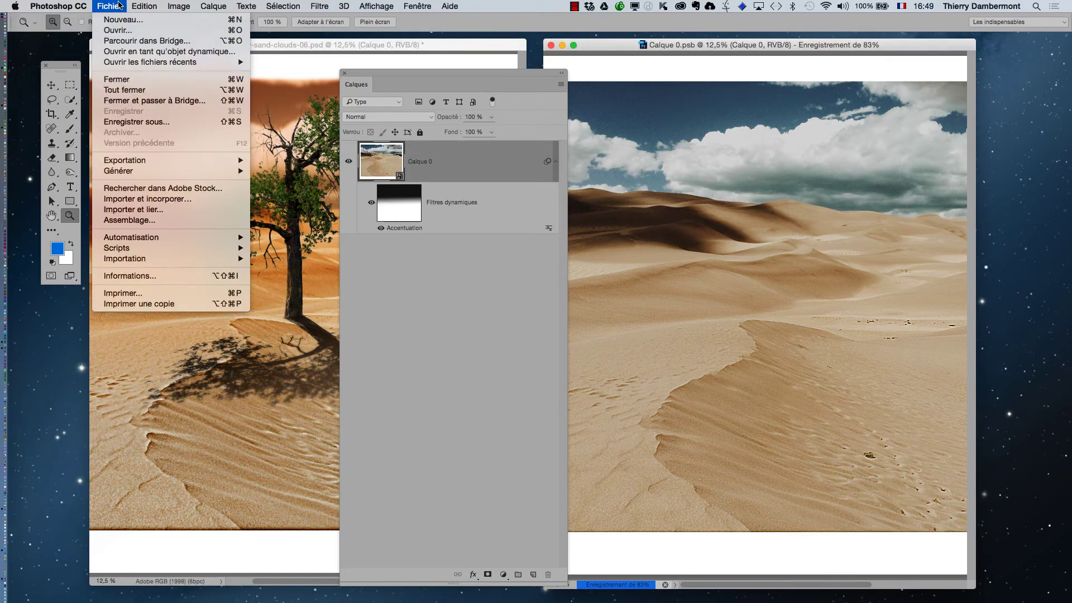
{"action": "left_click", "coordinate": [446, 253]}
{"action": "left_click", "coordinate": [224, 436]}
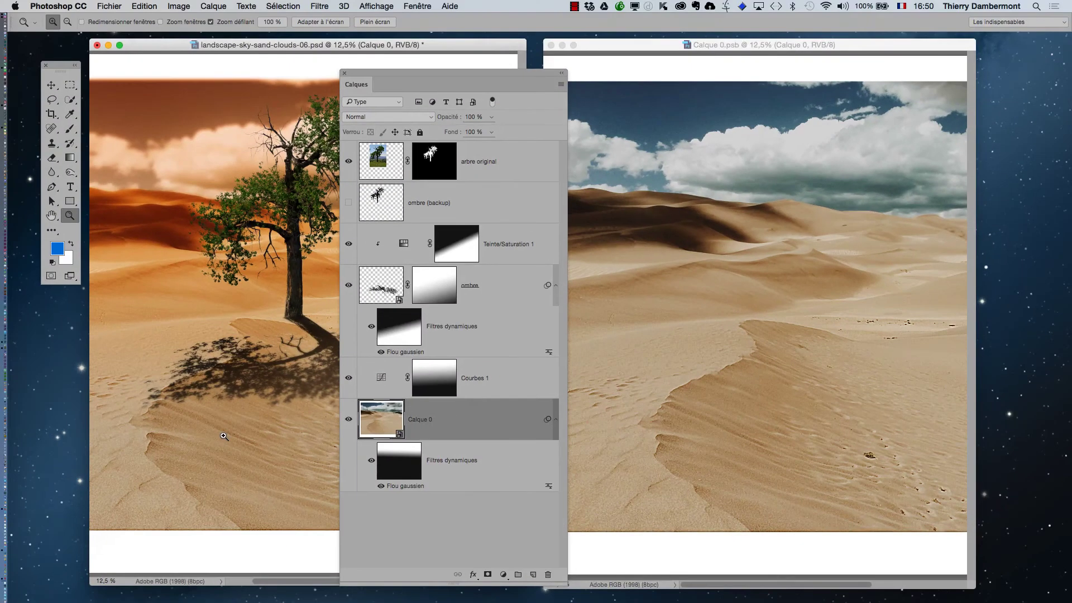
Step: Add a Teinte/Saturation adjustment layer above Calque 0 in Calque 0.psb and tint the image blue with Coloriser enabled
{"action": "left_click", "coordinate": [611, 52]}
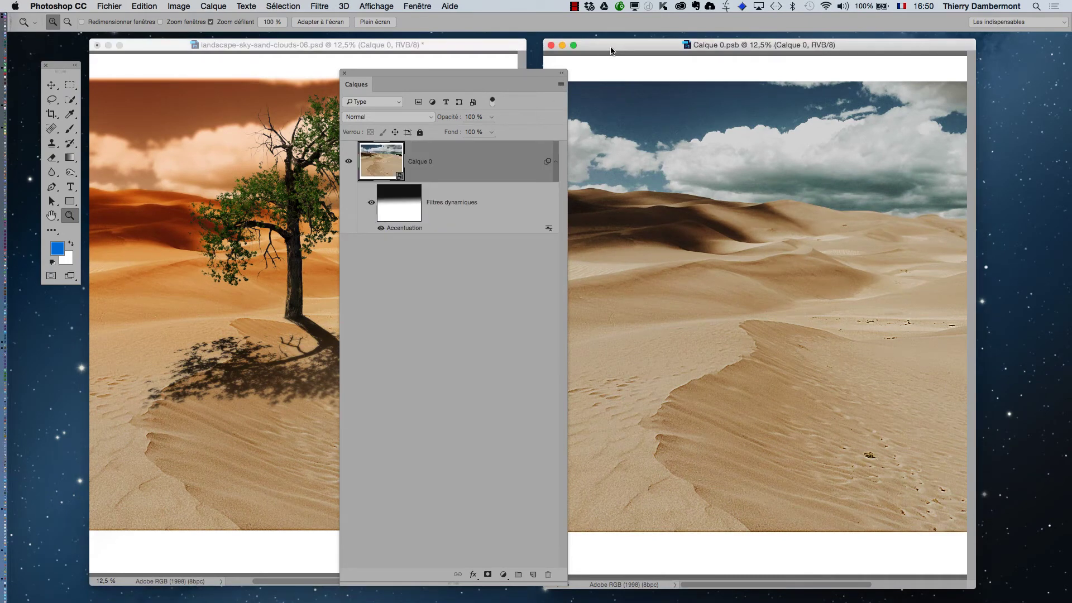
{"action": "left_click", "coordinate": [213, 6]}
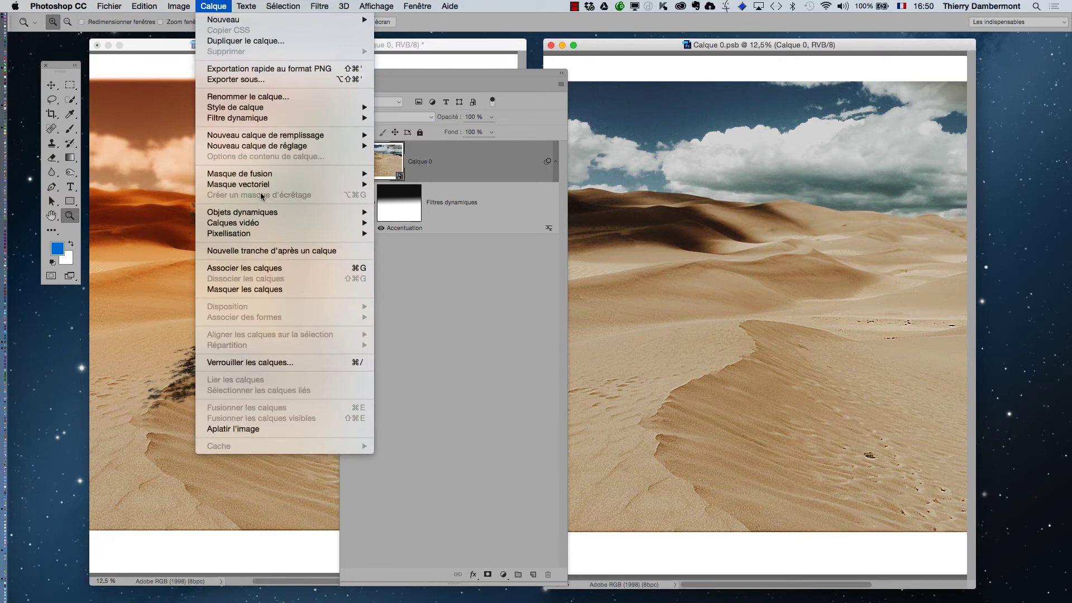
{"action": "mouse_move", "coordinate": [272, 148]}
{"action": "left_click", "coordinate": [449, 206]}
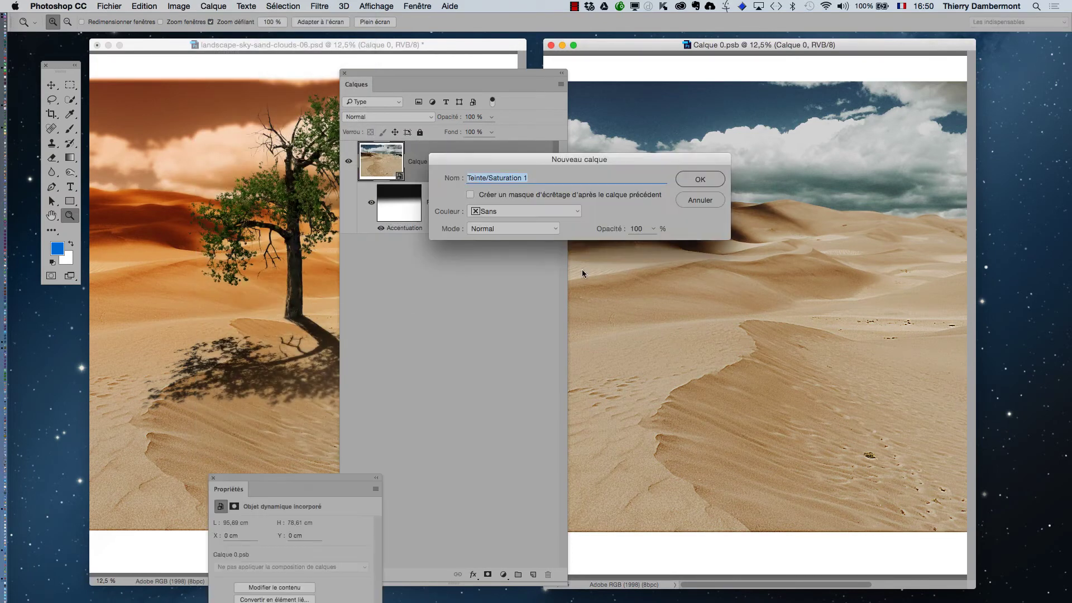
{"action": "left_click", "coordinate": [694, 183]}
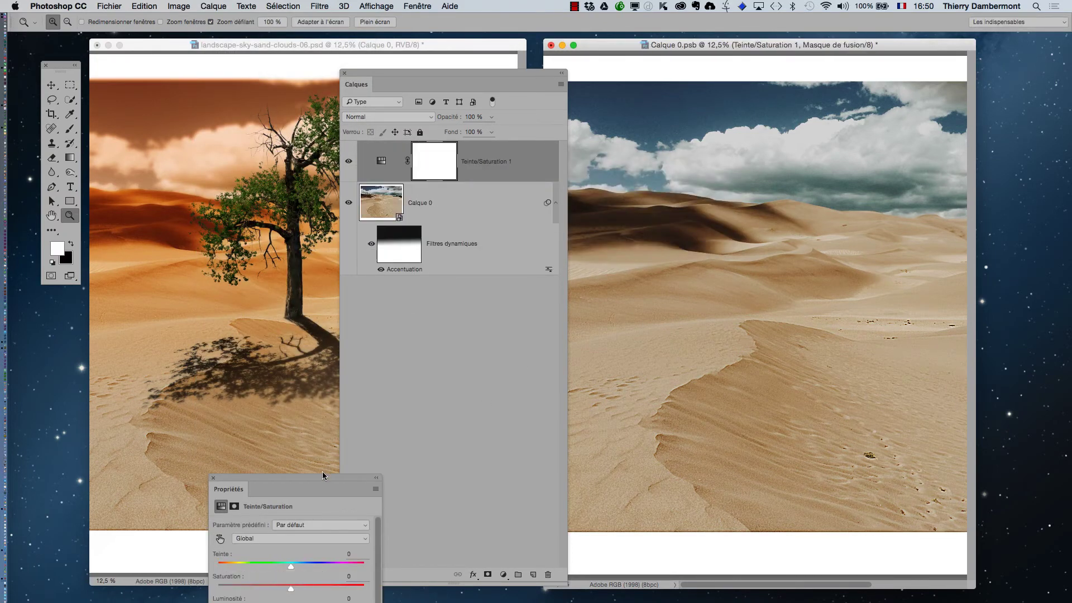
{"action": "left_click_drag", "start_coordinate": [332, 474], "coordinate": [517, 300]}
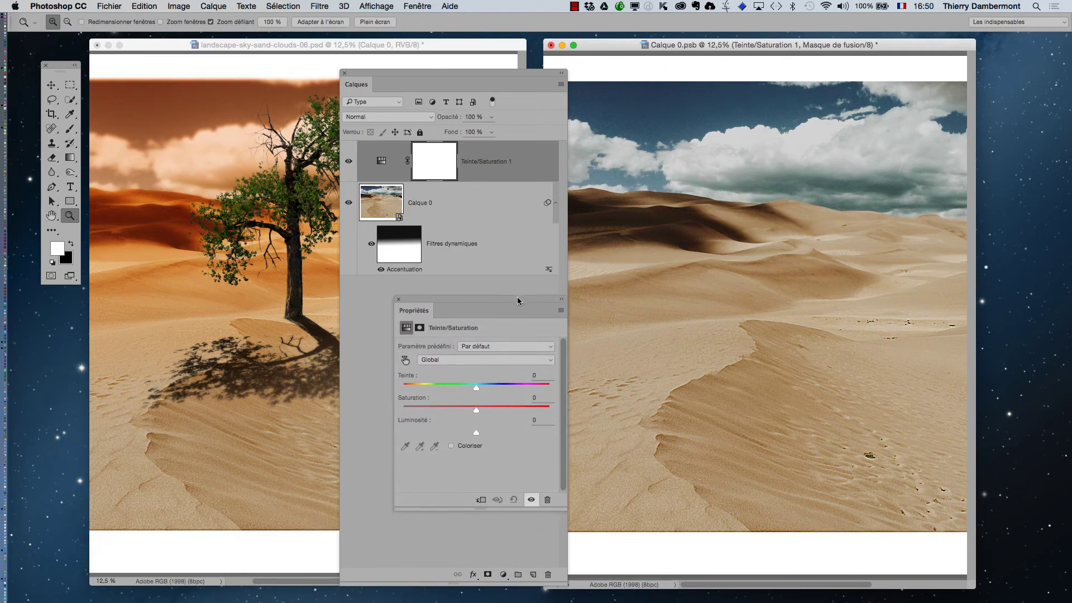
{"action": "left_click", "coordinate": [451, 445]}
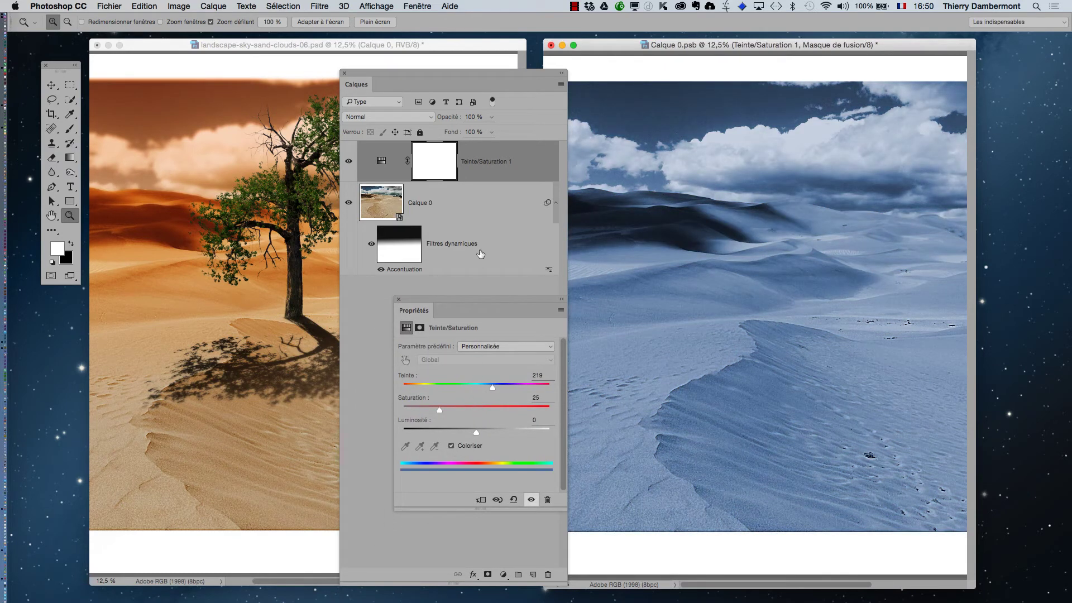
{"action": "left_click", "coordinate": [398, 300]}
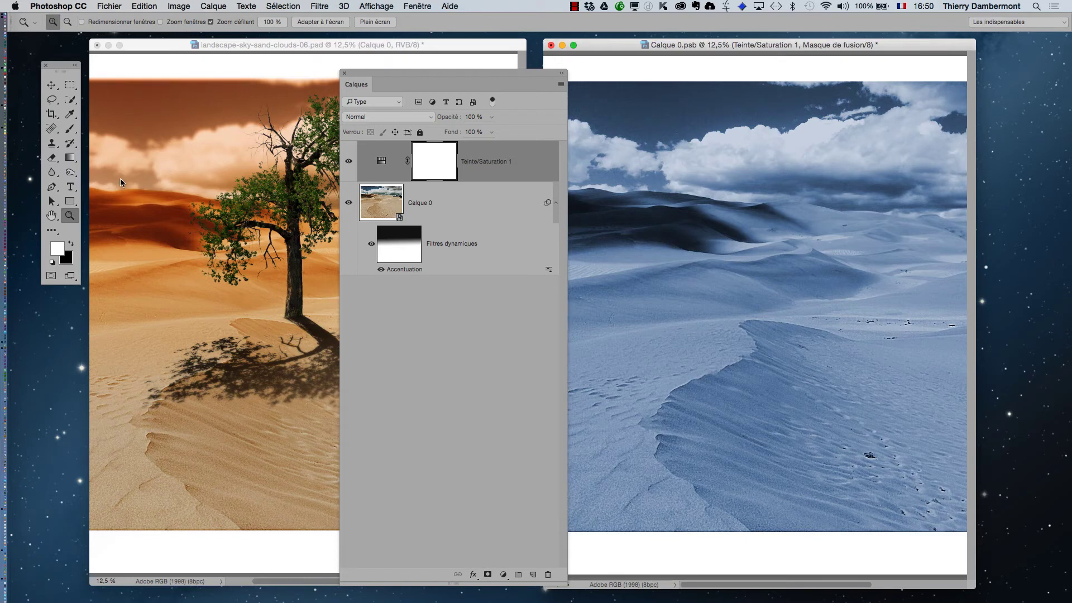
Step: Draw a black-to-white vertical gradient on the Teinte/Saturation mask in Calque 0.psb so the blue tint covers only the foreground sand
{"action": "left_click", "coordinate": [68, 156]}
{"action": "left_click", "coordinate": [199, 229]}
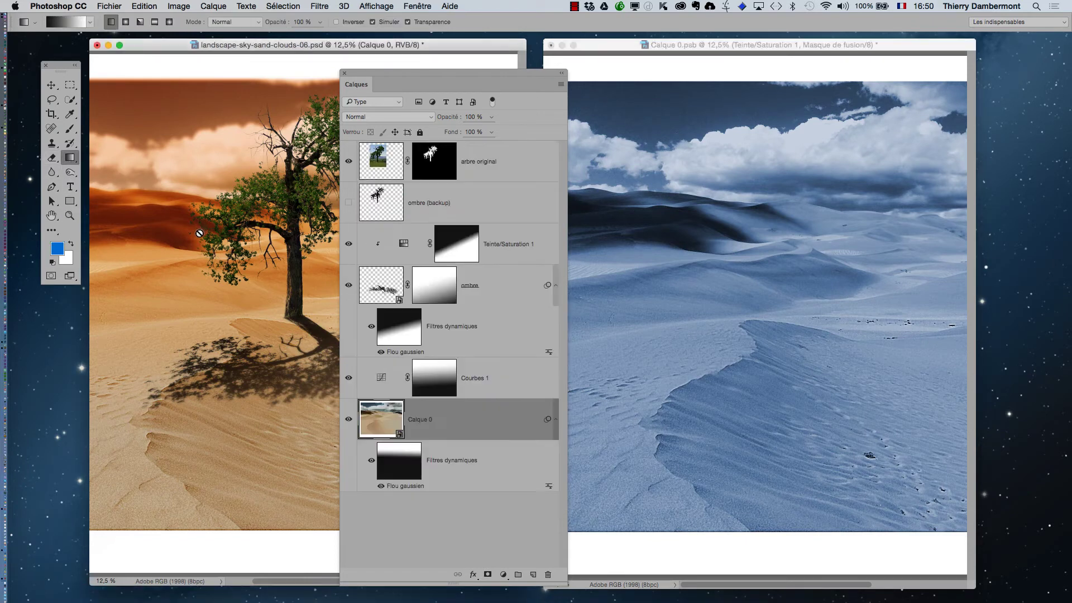
{"action": "left_click", "coordinate": [733, 48]}
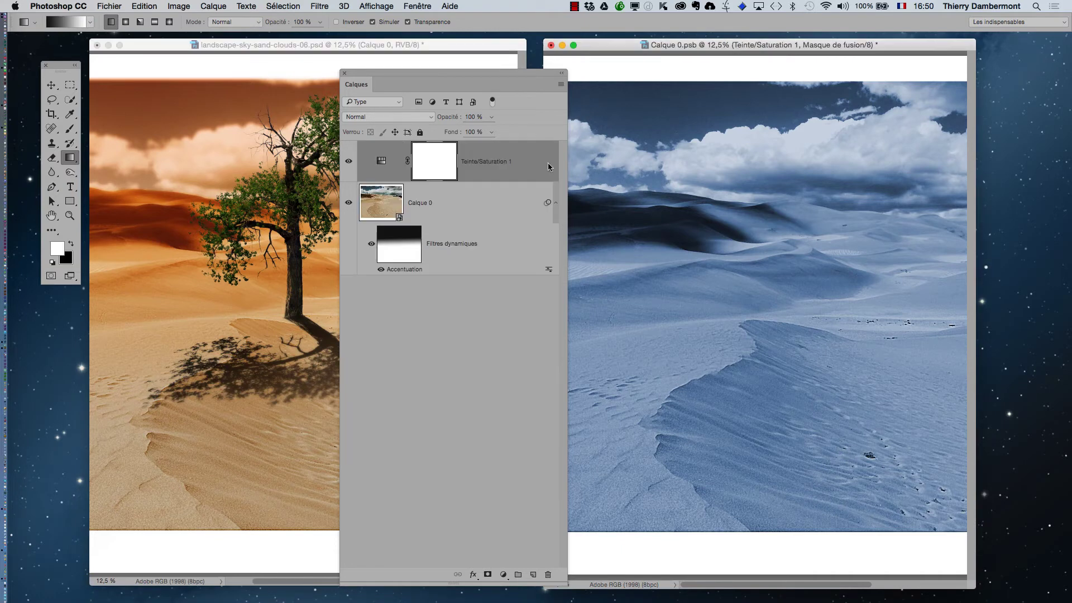
{"action": "left_click_drag", "start_coordinate": [771, 376], "coordinate": [776, 404]}
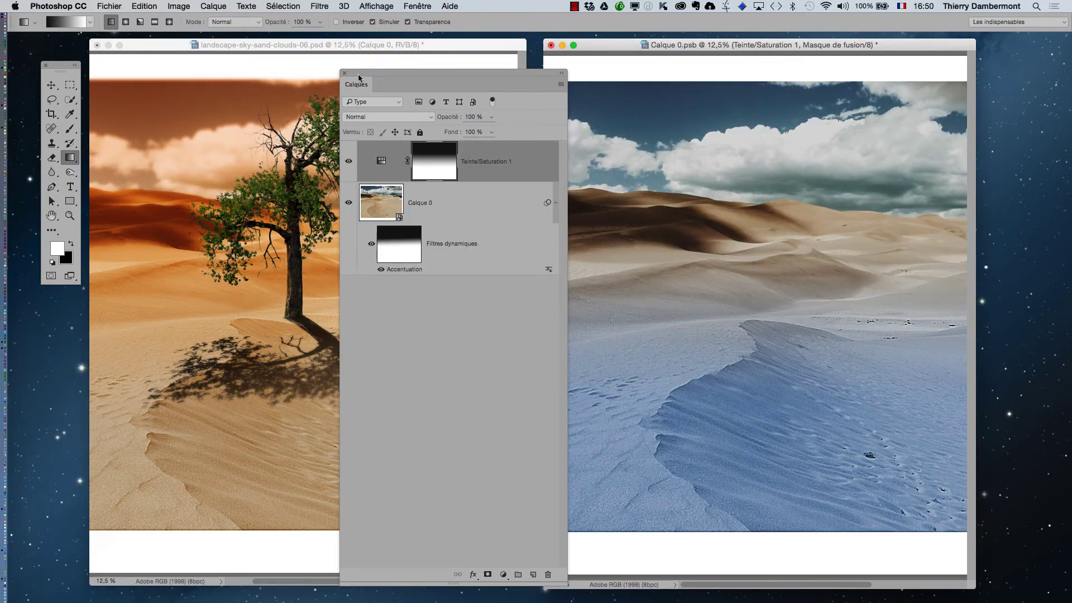
Step: Save and close Calque 0.psb, and move the layer list away from the composite so the updated image is uncovered
{"action": "left_click", "coordinate": [110, 6]}
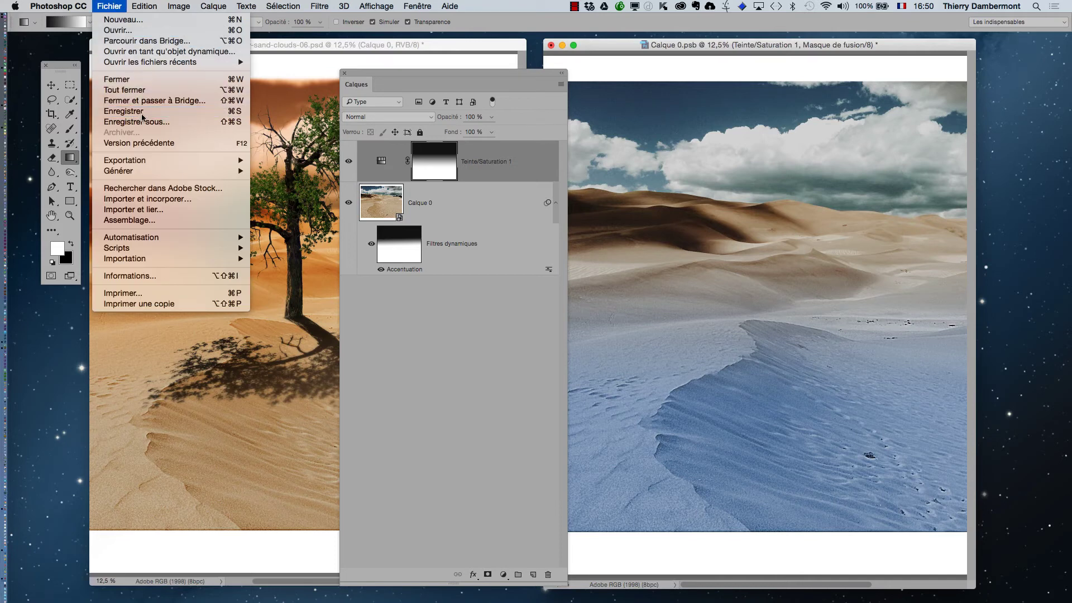
{"action": "left_click", "coordinate": [120, 109]}
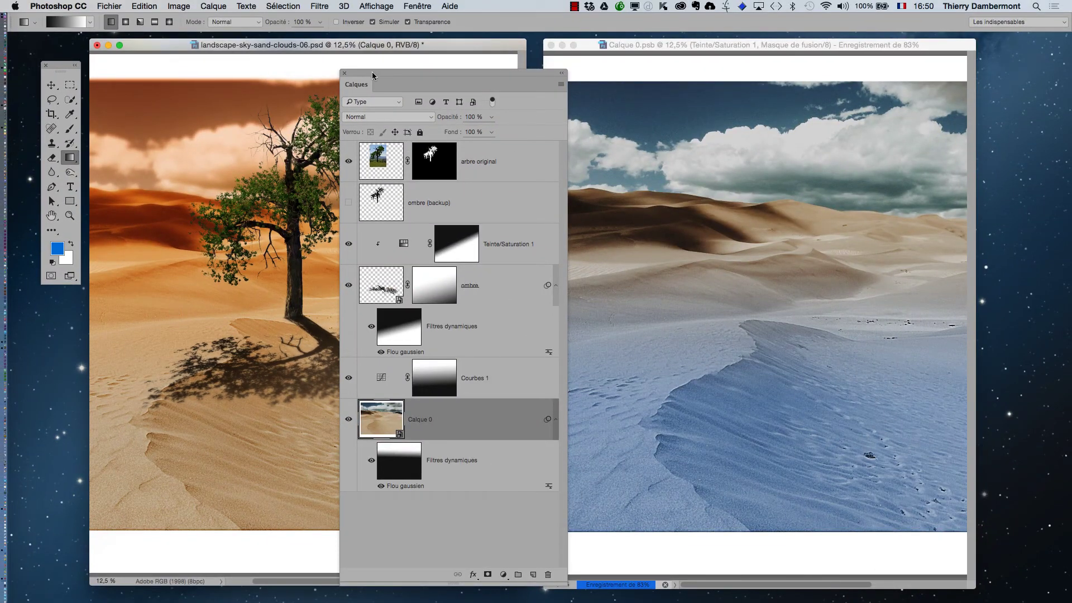
{"action": "left_click", "coordinate": [551, 45]}
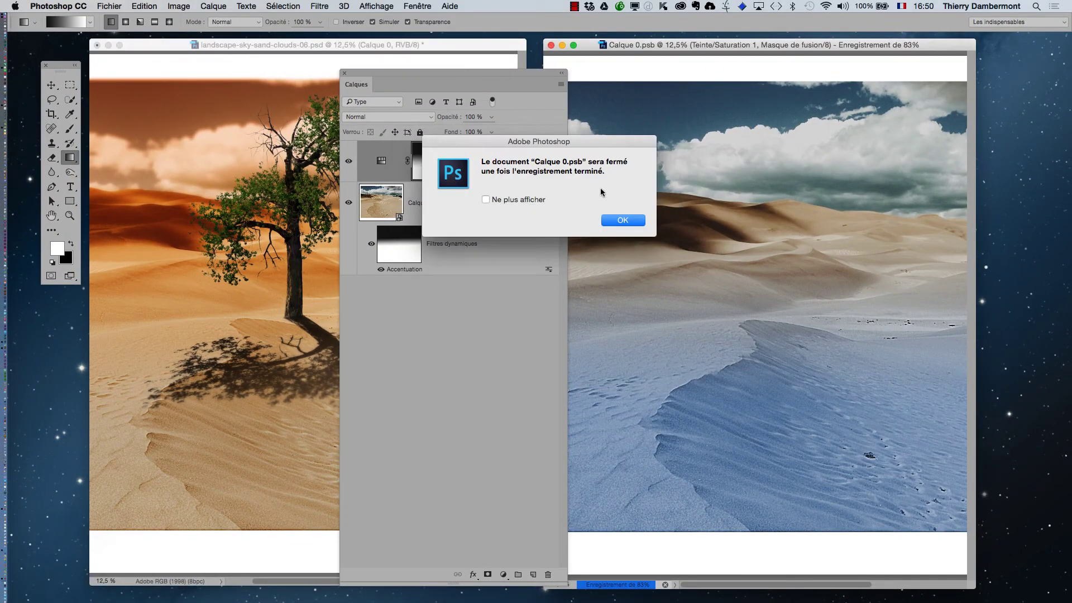
{"action": "left_click", "coordinate": [621, 221]}
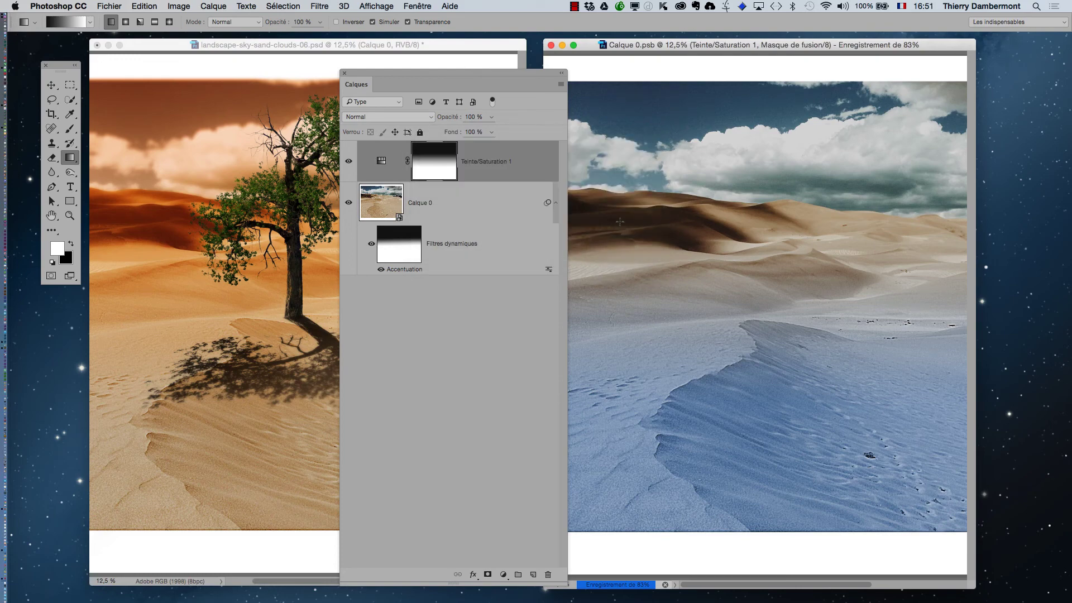
{"action": "left_click_drag", "start_coordinate": [374, 75], "coordinate": [833, 188]}
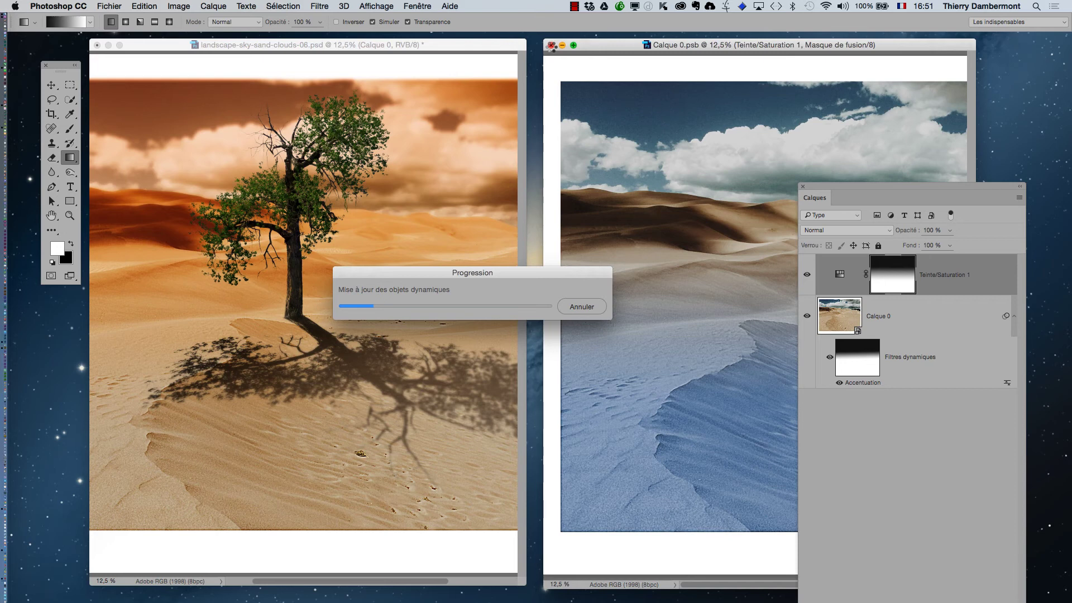
{"action": "left_click", "coordinate": [551, 45]}
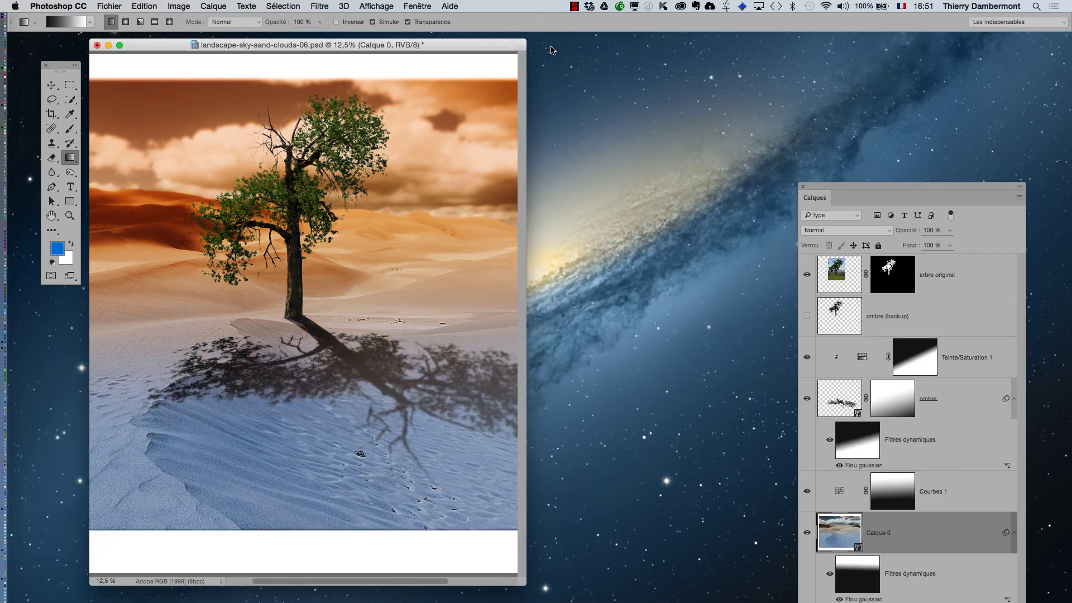
Step: Show the composite in full-screen mode with menus, and place and resize the layer list beside the image
{"action": "key", "text": "f"}
{"action": "left_click_drag", "start_coordinate": [657, 214], "coordinate": [561, 196]}
{"action": "left_click_drag", "start_coordinate": [816, 185], "coordinate": [799, 43]}
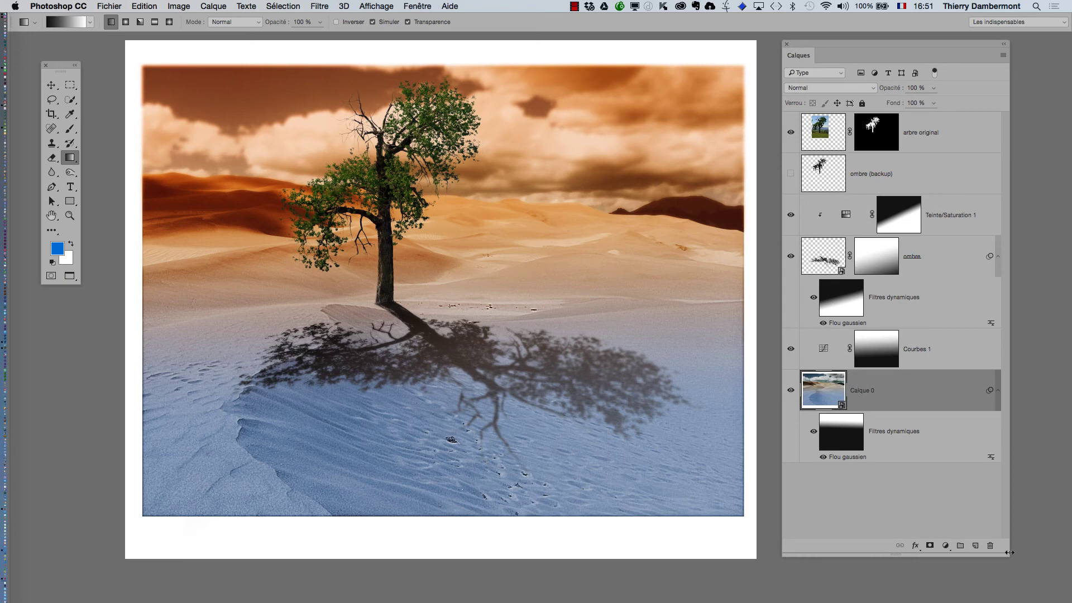
{"action": "left_click_drag", "start_coordinate": [1006, 553], "coordinate": [1029, 522]}
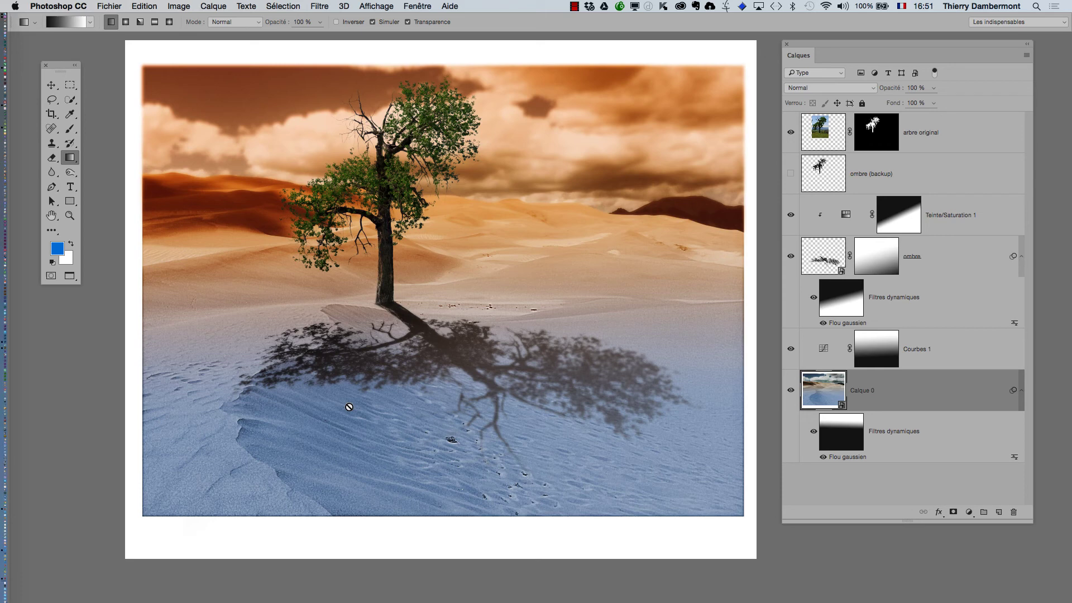
Step: Open the Courbes 1 adjustment layer and raise the midtones of its Vert channel curve
{"action": "scroll", "coordinate": [382, 386], "scroll_direction": "up", "scroll_amount": 1}
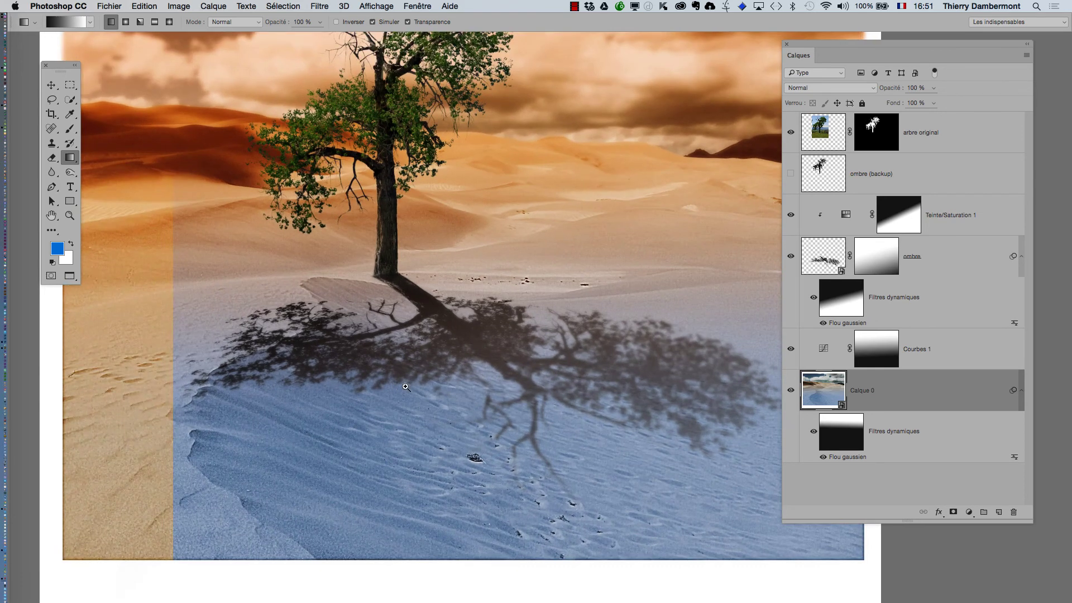
{"action": "left_click_drag", "start_coordinate": [470, 322], "coordinate": [491, 413]}
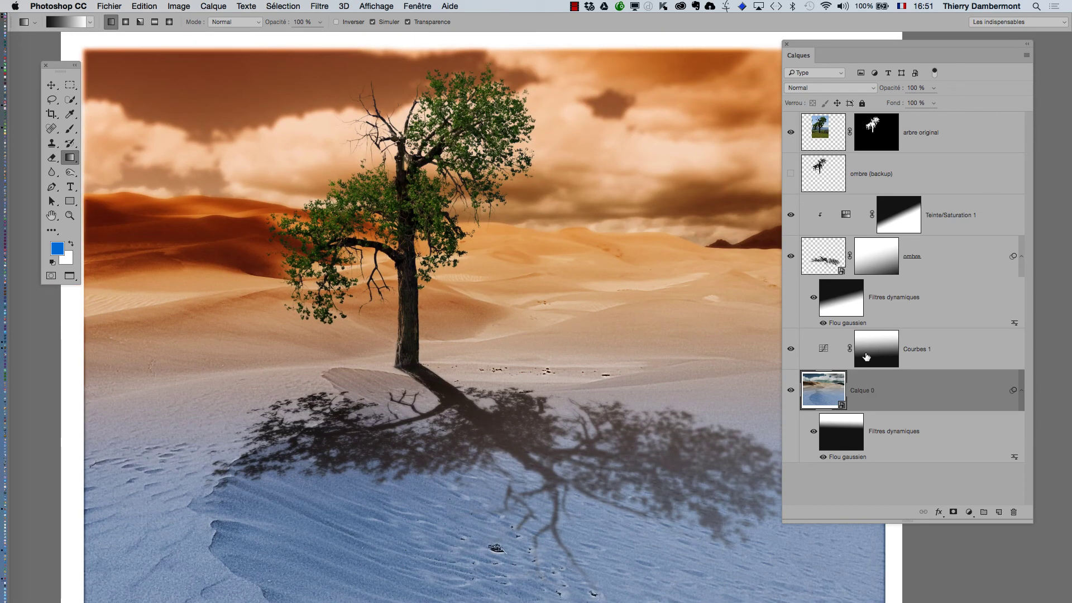
{"action": "left_click", "coordinate": [824, 355]}
{"action": "double_click", "coordinate": [824, 355]}
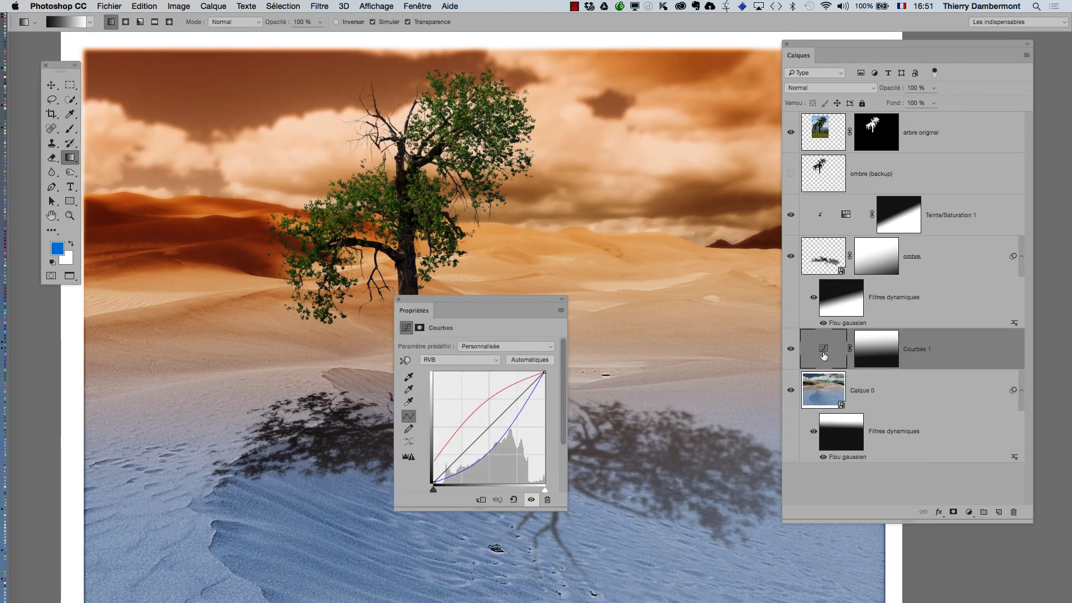
{"action": "left_click", "coordinate": [436, 360]}
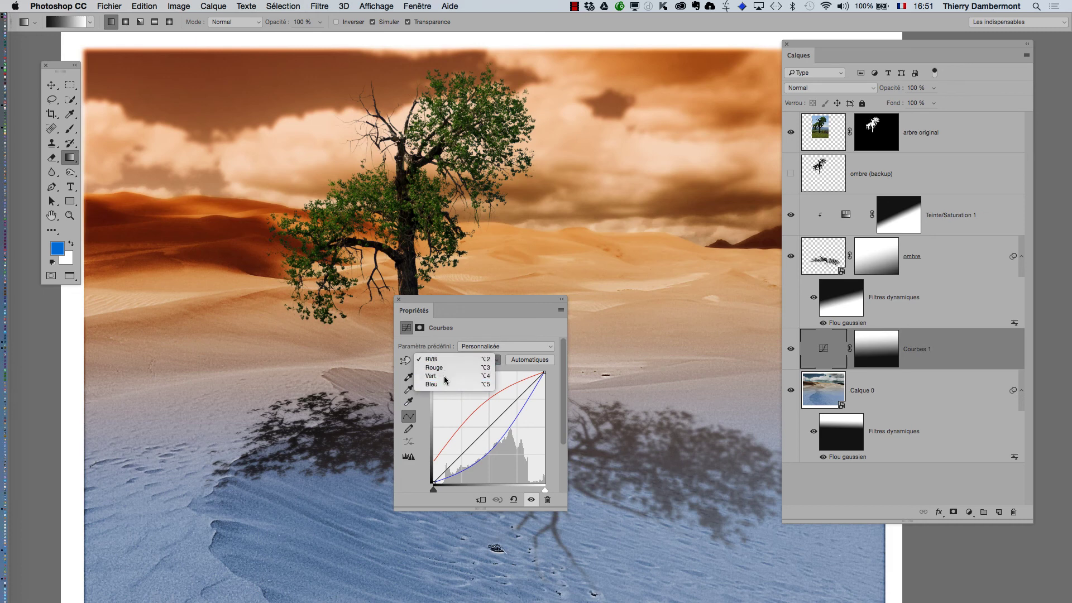
{"action": "left_click", "coordinate": [441, 376]}
{"action": "left_click", "coordinate": [476, 402]}
{"action": "left_click_drag", "start_coordinate": [476, 402], "coordinate": [480, 410]}
Step: Raise the Rouge channel curve of Courbes 1 strongly in the midtones to turn the sky golden yellow, and close the curve settings
{"action": "left_click", "coordinate": [457, 360]}
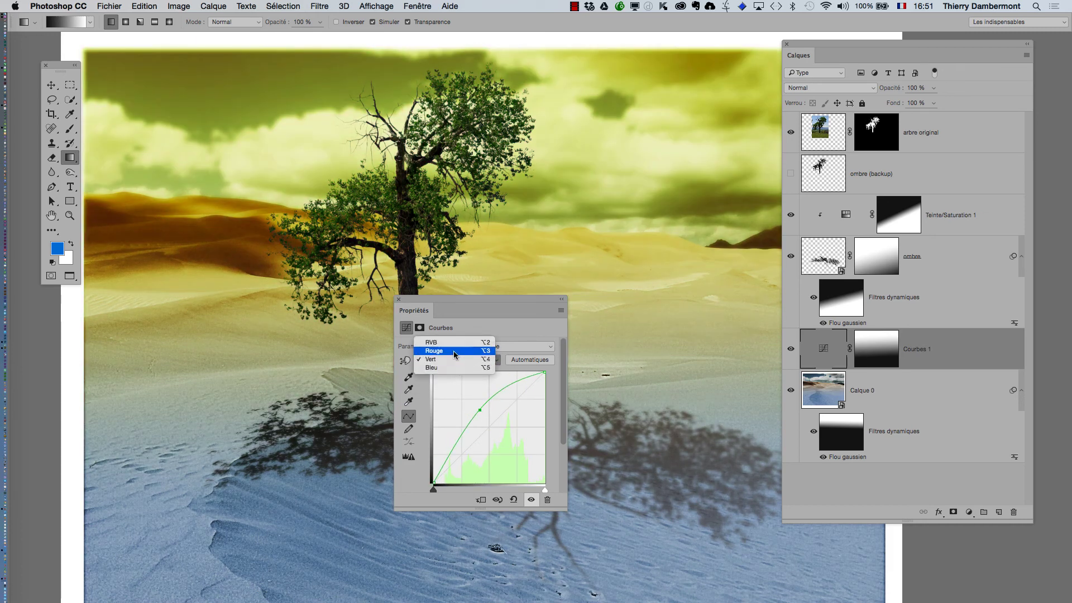
{"action": "left_click", "coordinate": [447, 350]}
{"action": "left_click", "coordinate": [477, 423]}
{"action": "left_click_drag", "start_coordinate": [480, 432], "coordinate": [472, 391]}
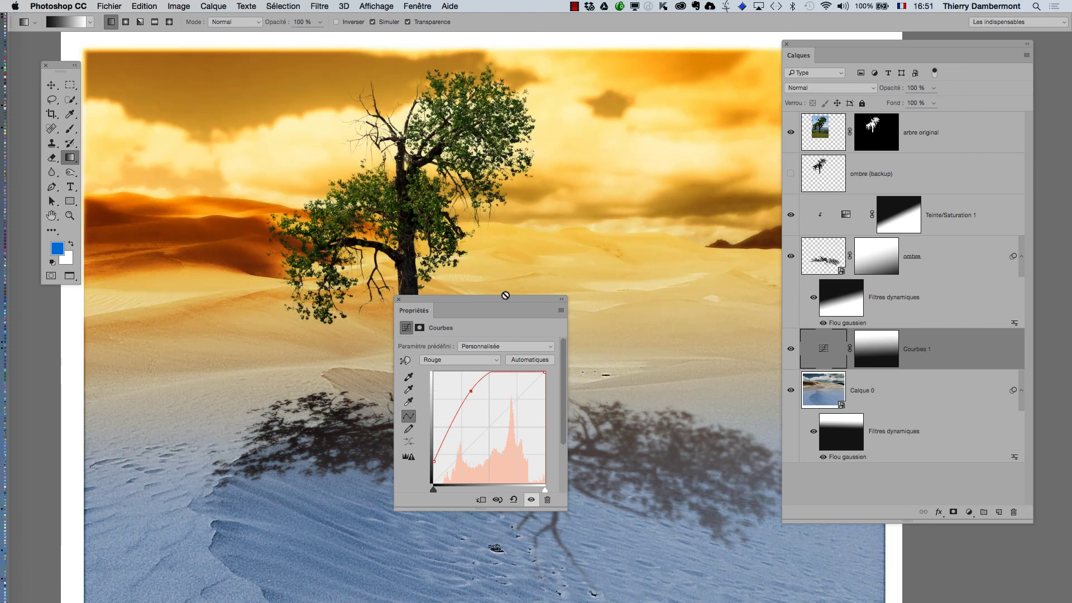
{"action": "left_click", "coordinate": [399, 300]}
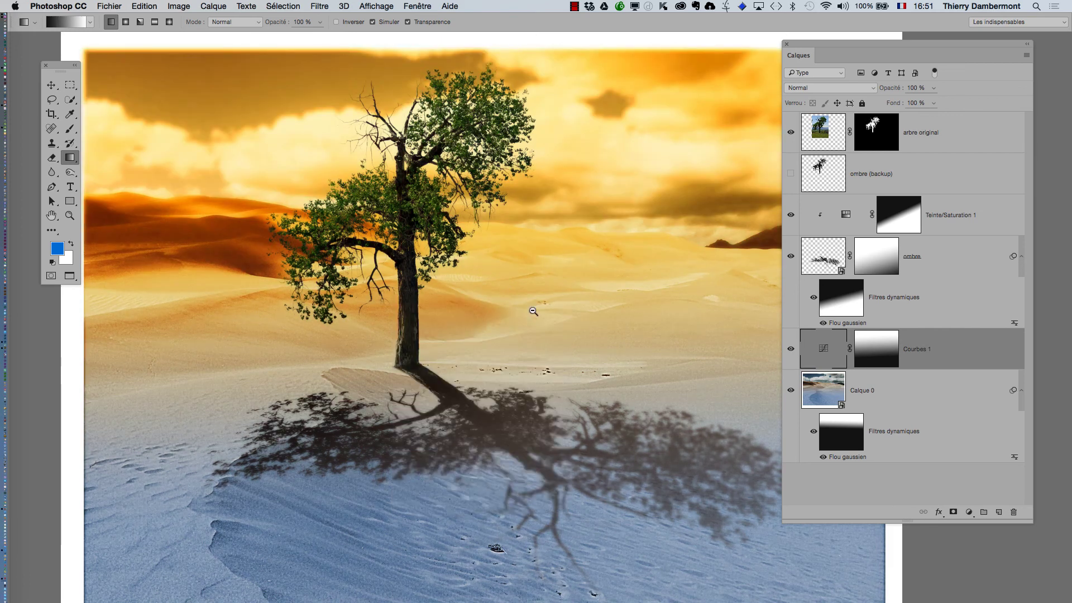
Step: Save the composite as a new Photoshop file named landscape-sky-sand-clouds-07.psd in the arbre folder
{"action": "left_click", "coordinate": [533, 311], "text": "alt"}
{"action": "left_click", "coordinate": [533, 311], "text": "alt"}
{"action": "left_click_drag", "start_coordinate": [533, 311], "coordinate": [451, 264]}
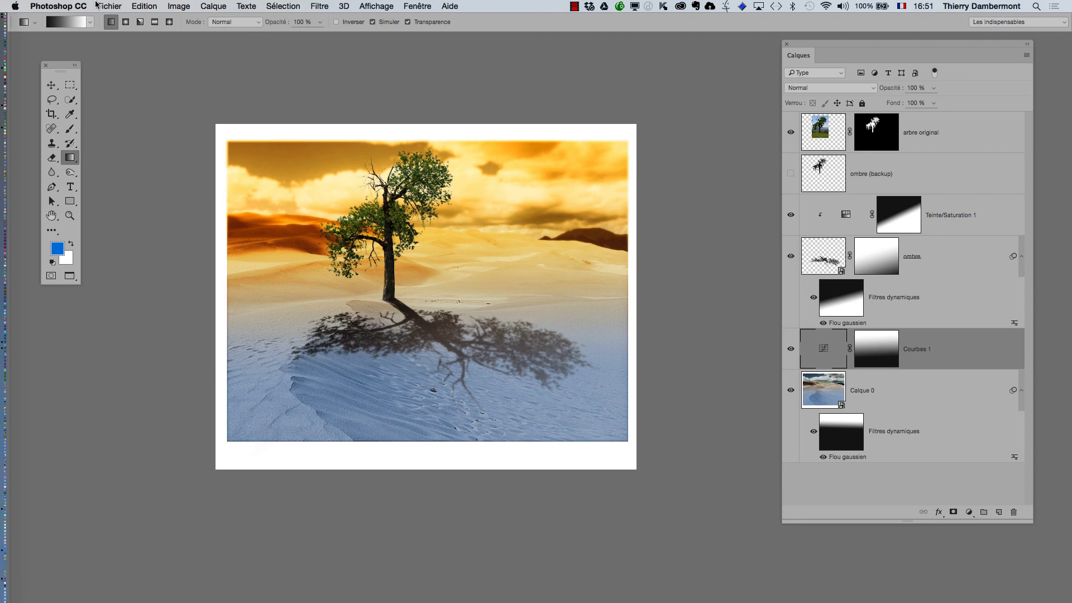
{"action": "left_click", "coordinate": [103, 3]}
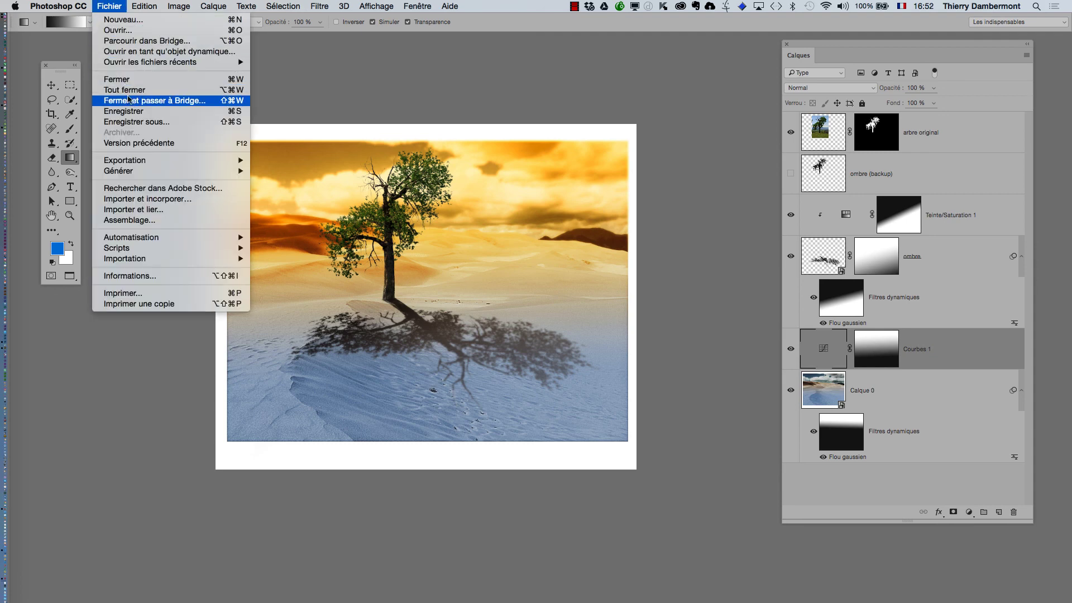
{"action": "left_click", "coordinate": [138, 122]}
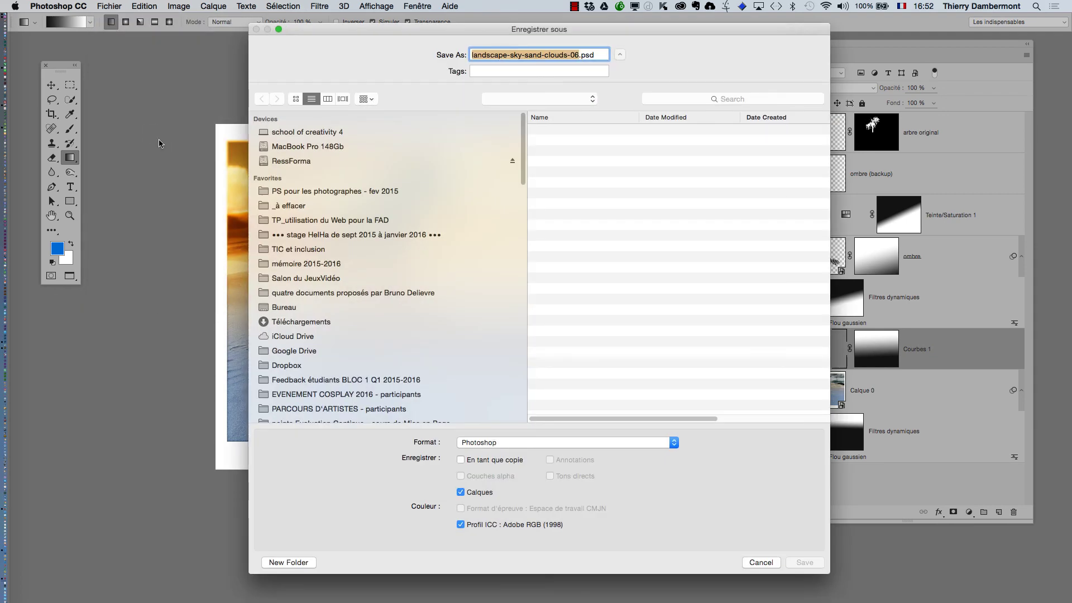
{"action": "left_click", "coordinate": [578, 56]}
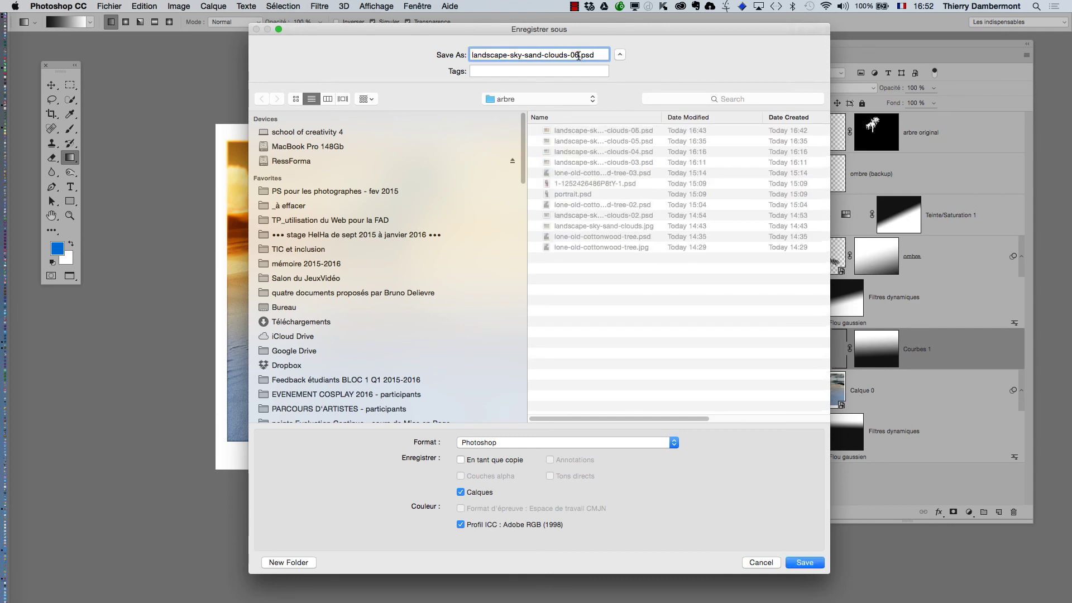
{"action": "key", "text": "BackSpace"}
{"action": "type", "text": "7"}
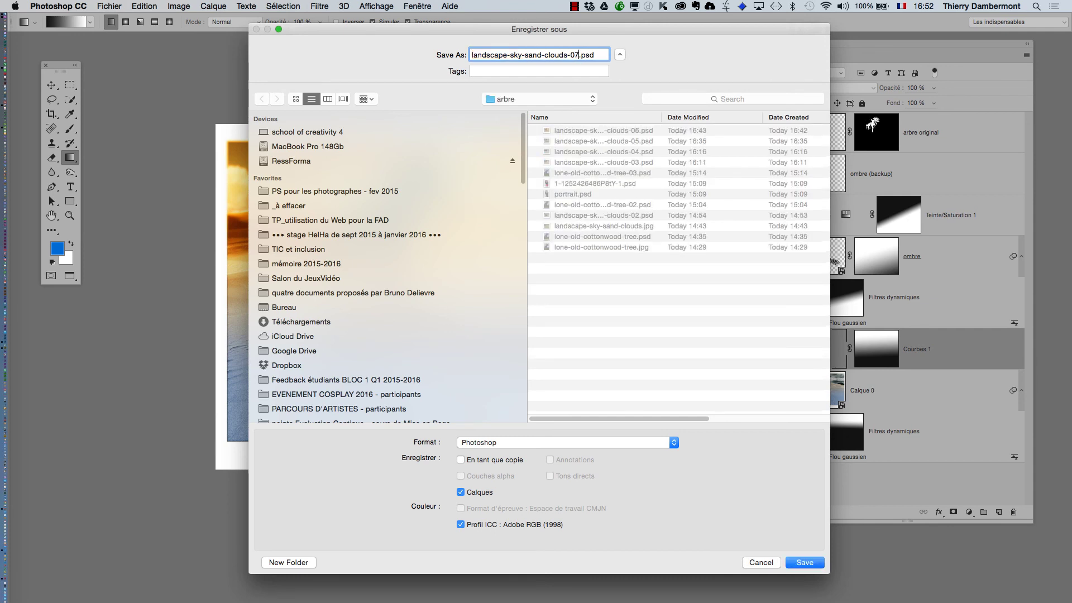